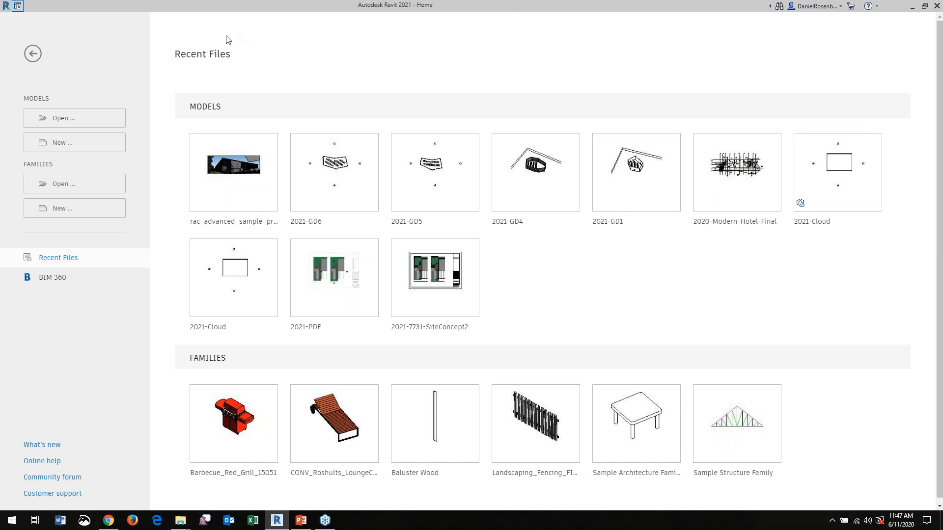
Create a new project from the Imperial-Architectural Template.
{"action": "mouse_move", "coordinate": [260, 140]}
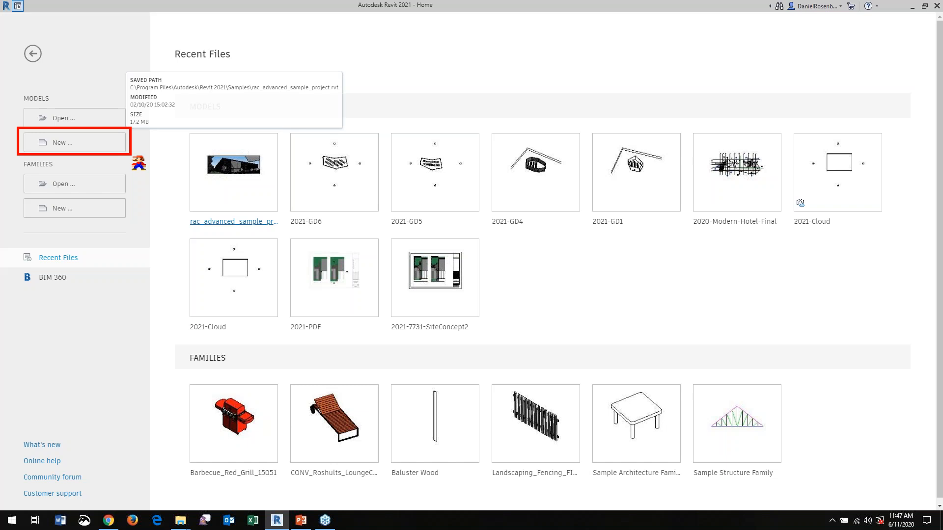
{"action": "left_click", "coordinate": [105, 146]}
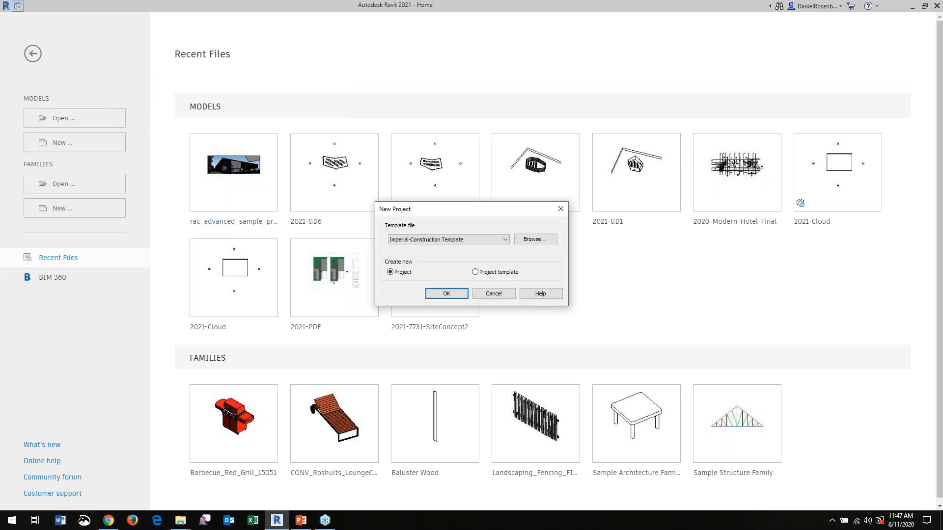
{"action": "left_click", "coordinate": [494, 240]}
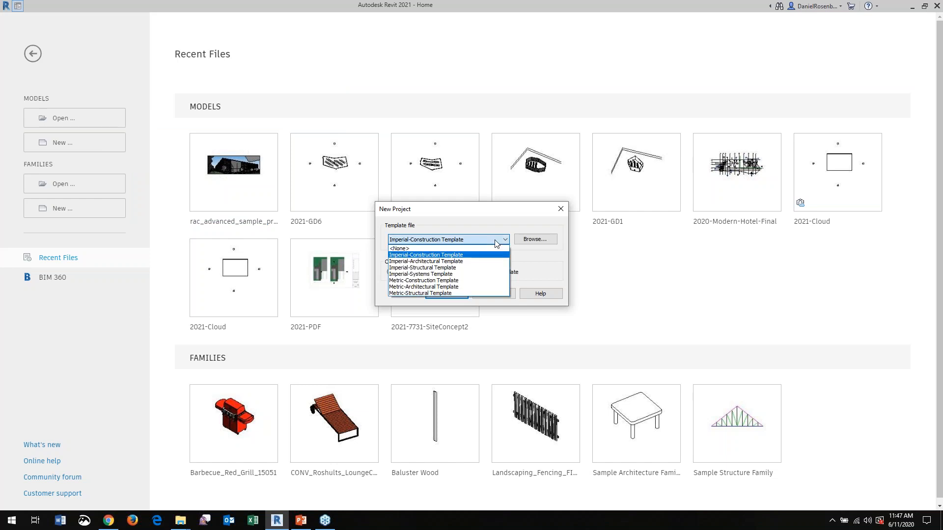
{"action": "left_click", "coordinate": [438, 262]}
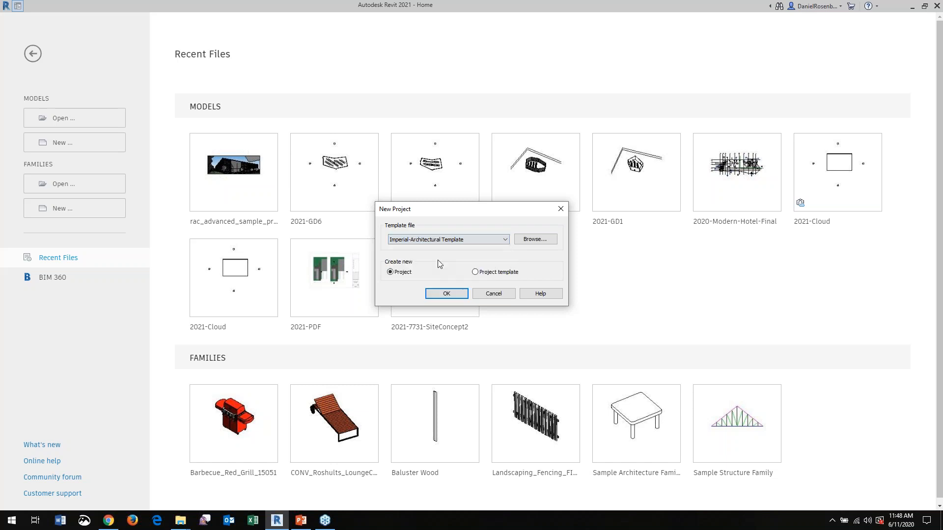
{"action": "left_click", "coordinate": [445, 293]}
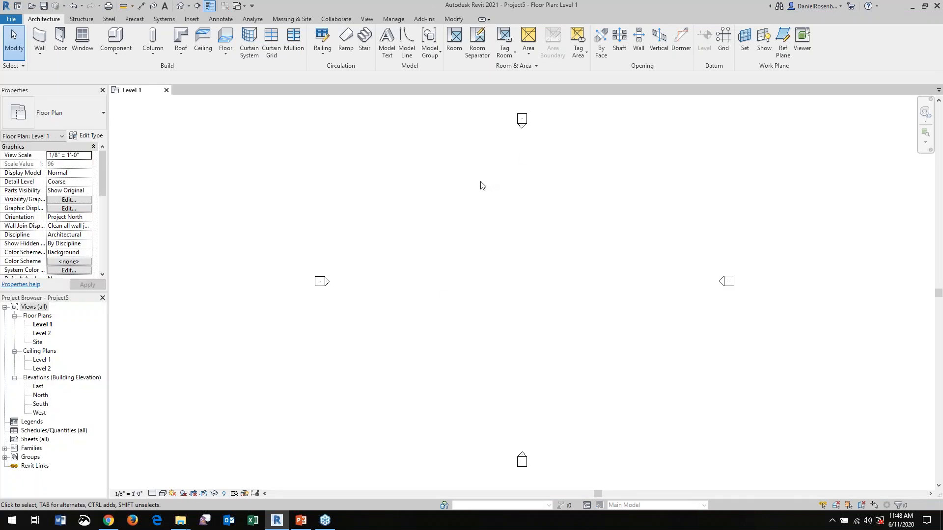
Draw a closed, irregular loop of six Generic - 8" walls between the elevation markers, closing it with a west wall about 35 ft long.
{"action": "left_click", "coordinate": [40, 39]}
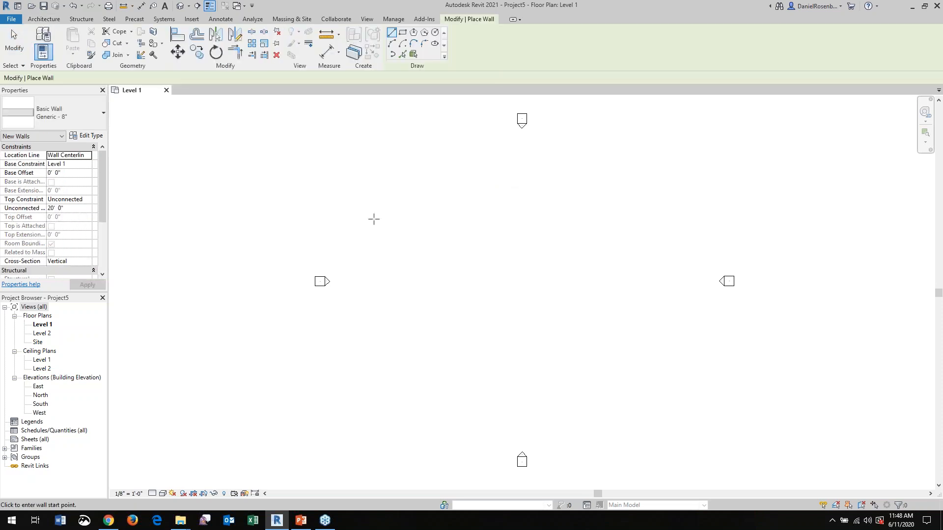
{"action": "left_click", "coordinate": [425, 219]}
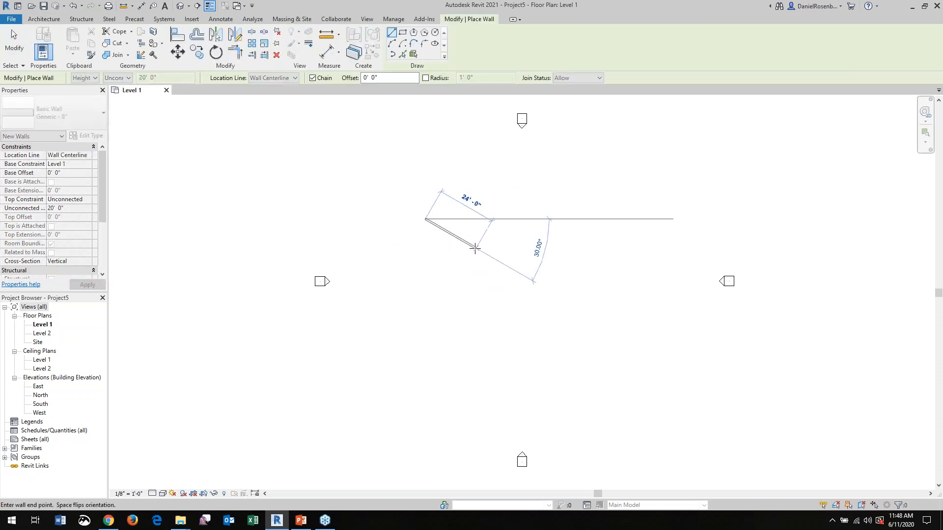
{"action": "left_click", "coordinate": [506, 256]}
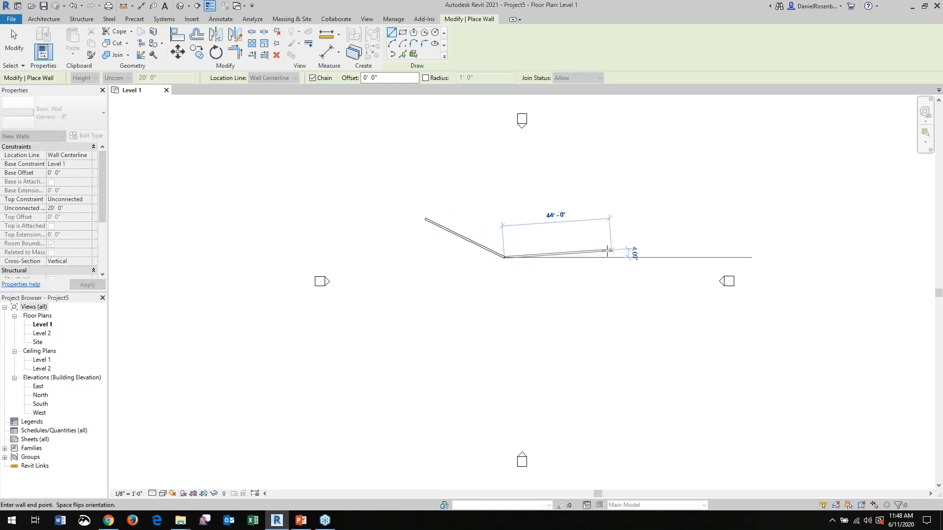
{"action": "left_click", "coordinate": [603, 251]}
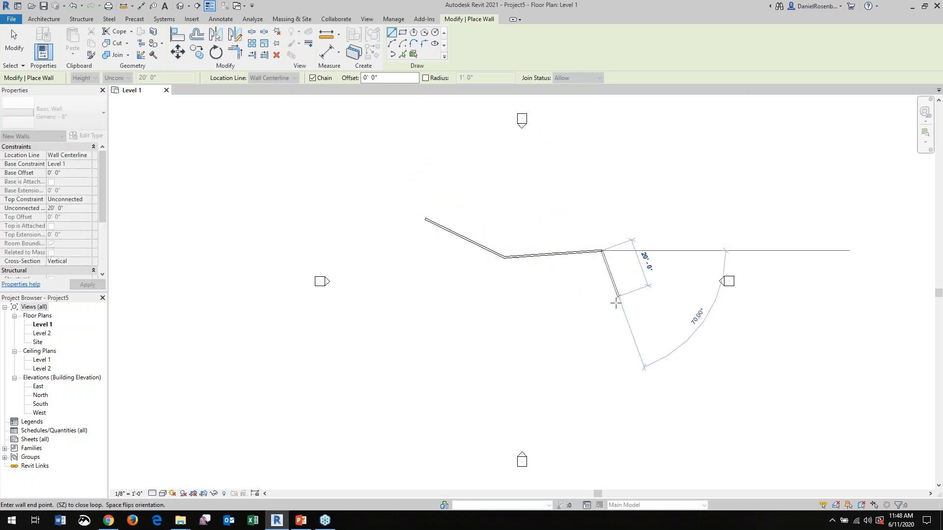
{"action": "left_click", "coordinate": [615, 327]}
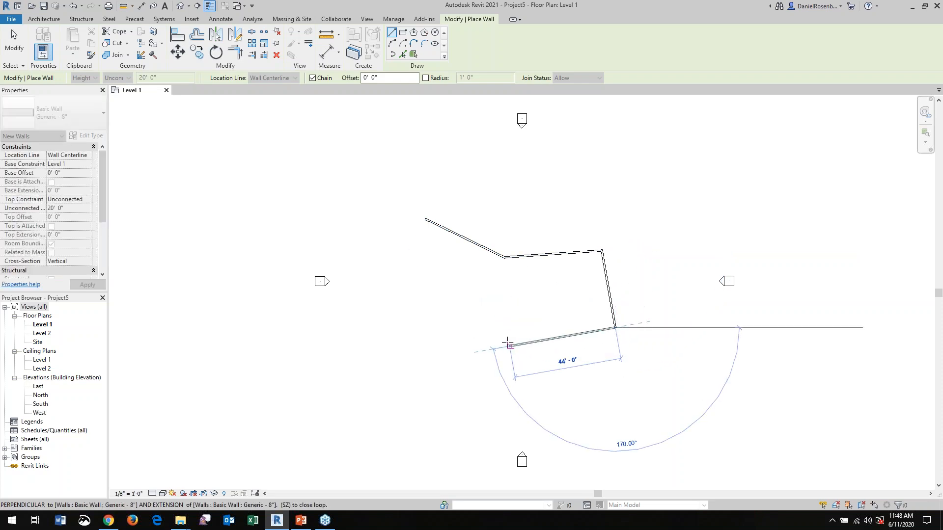
{"action": "left_click", "coordinate": [500, 347]}
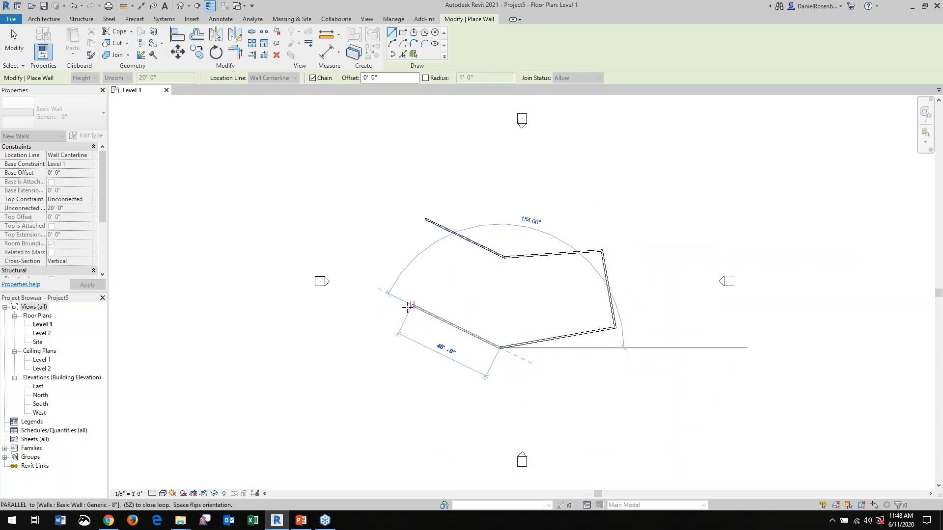
{"action": "left_click", "coordinate": [403, 303]}
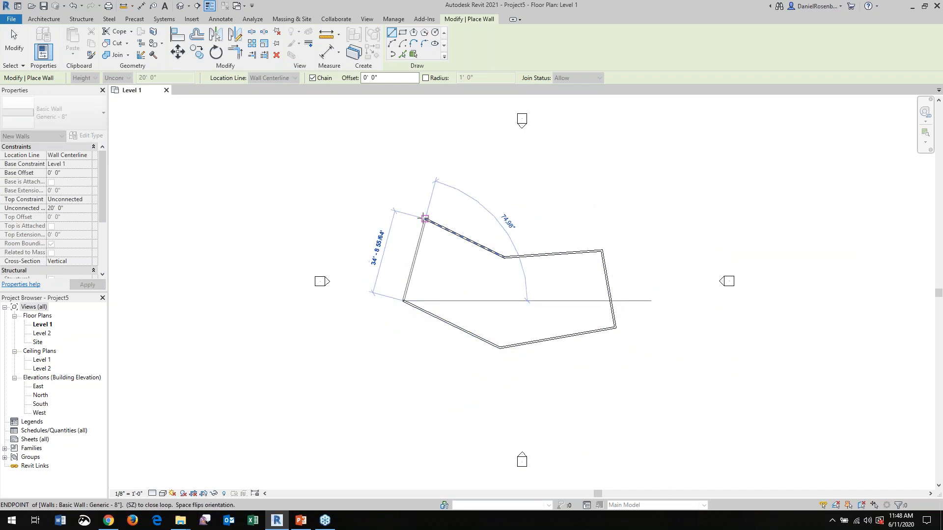
{"action": "left_click", "coordinate": [425, 218]}
Place two Fixed 36" x 48" windows in each of the six walls, spaced apart along the wall.
{"action": "scroll", "coordinate": [495, 315], "scroll_direction": "up", "scroll_amount": 3}
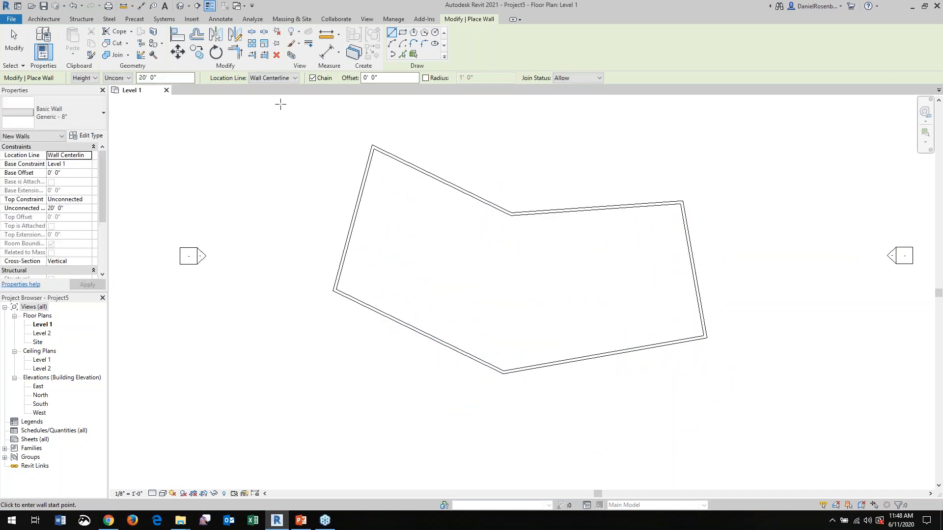
{"action": "left_click", "coordinate": [43, 18]}
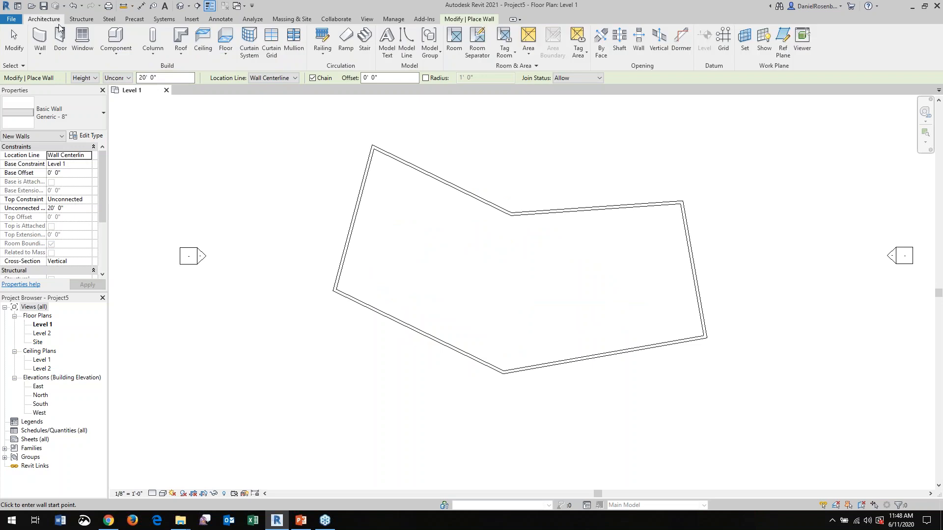
{"action": "left_click", "coordinate": [82, 41]}
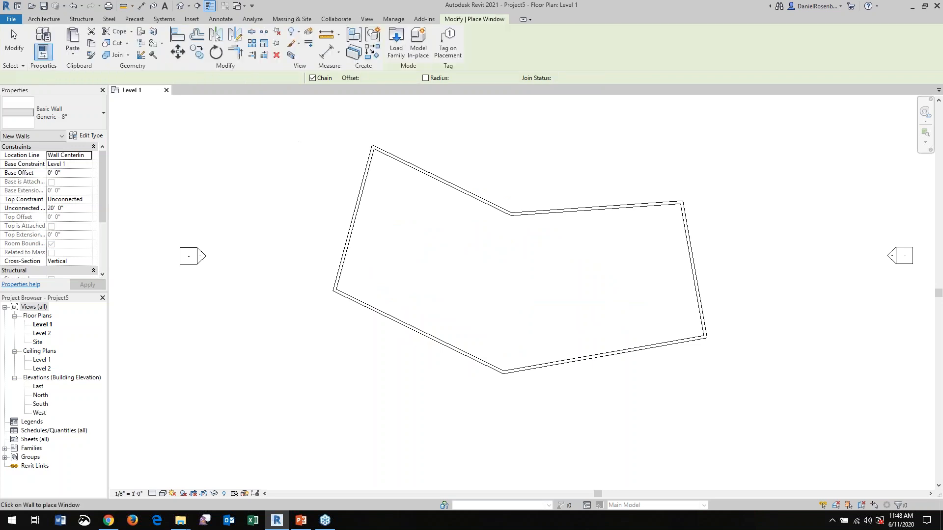
{"action": "left_click", "coordinate": [344, 250]}
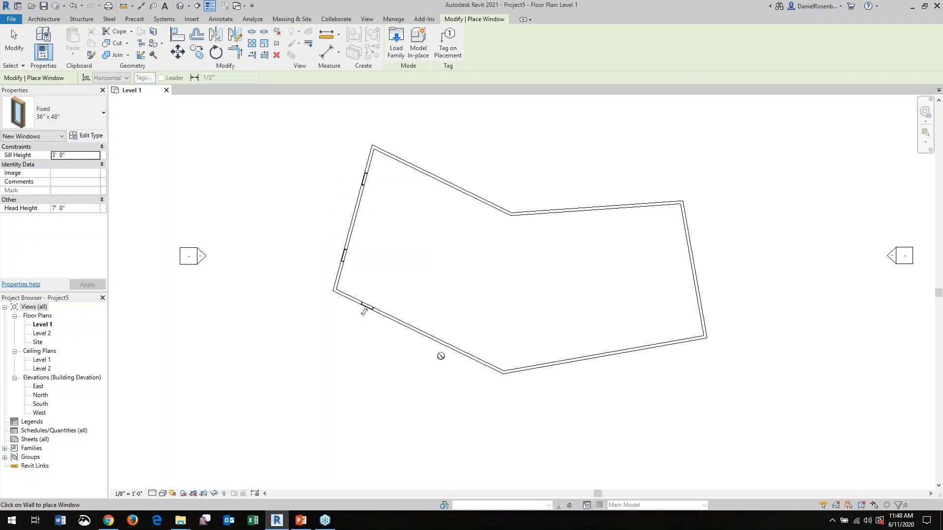
{"action": "left_click", "coordinate": [454, 350]}
{"action": "left_click", "coordinate": [564, 364]}
{"action": "left_click", "coordinate": [664, 346]}
{"action": "left_click", "coordinate": [703, 301]}
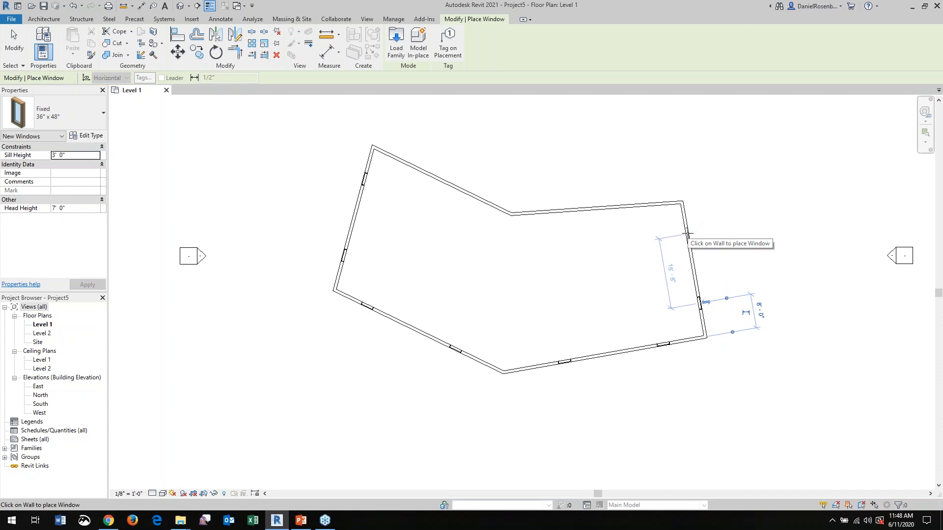
{"action": "left_click", "coordinate": [687, 235]}
{"action": "left_click", "coordinate": [646, 203]}
{"action": "left_click", "coordinate": [574, 206]}
{"action": "left_click", "coordinate": [414, 163]}
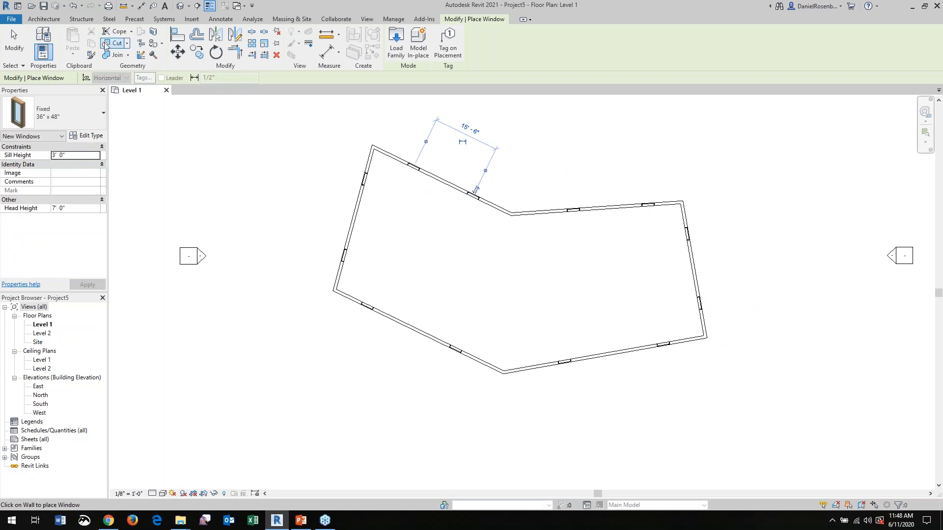
Place two Single-Flush 36" x 84" doors, one between the west wall's windows and one near the southern corner, both swinging outward.
{"action": "left_click", "coordinate": [44, 19]}
{"action": "left_click", "coordinate": [66, 37]}
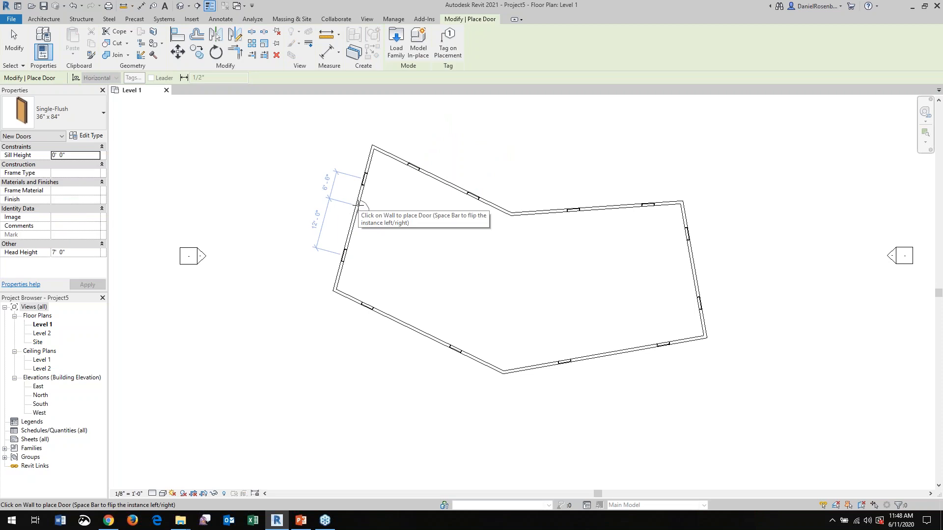
{"action": "left_click", "coordinate": [350, 201]}
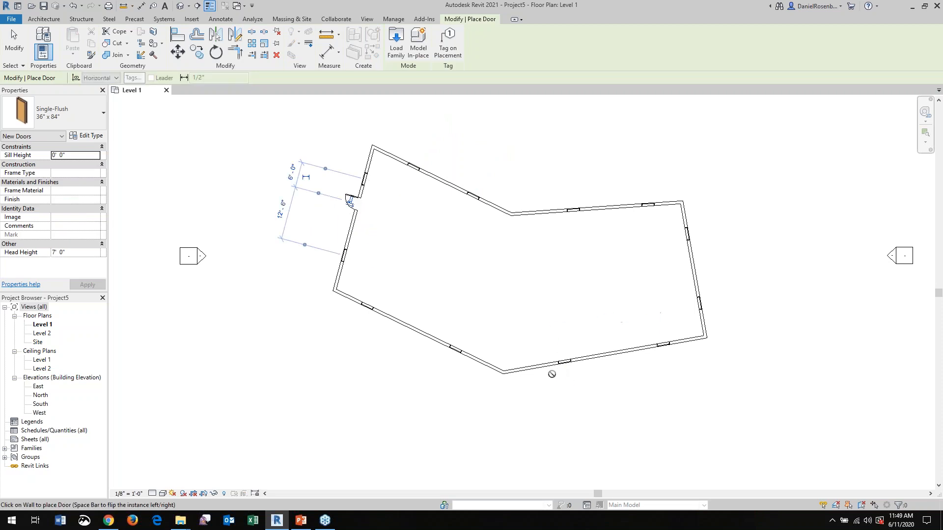
{"action": "left_click", "coordinate": [526, 369]}
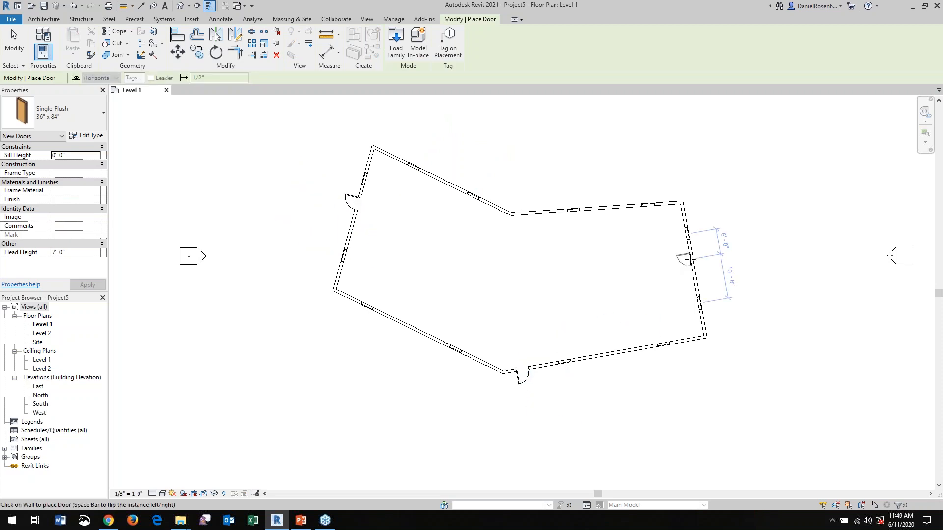
{"action": "key", "text": "Escape"}
{"action": "key", "text": "Escape"}
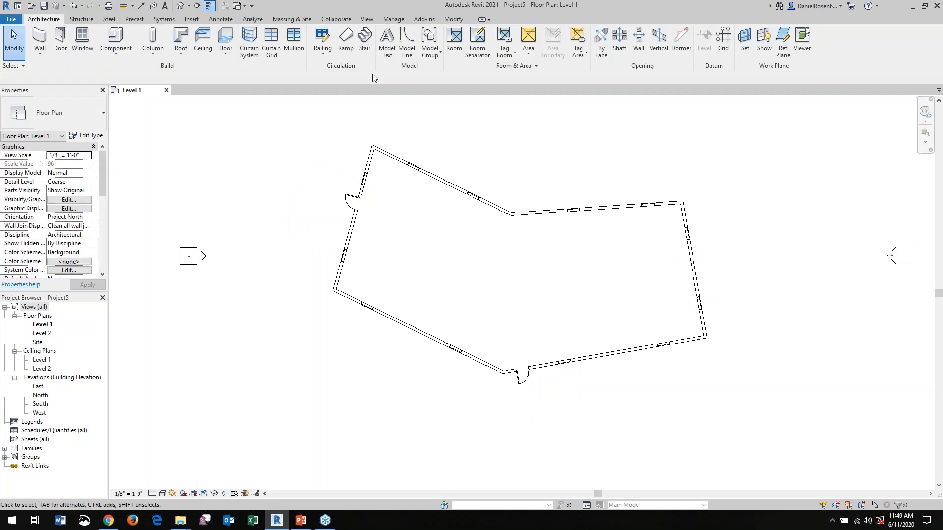
Place a tagged room in the middle of the area enclosed by the walls.
{"action": "left_click", "coordinate": [452, 46]}
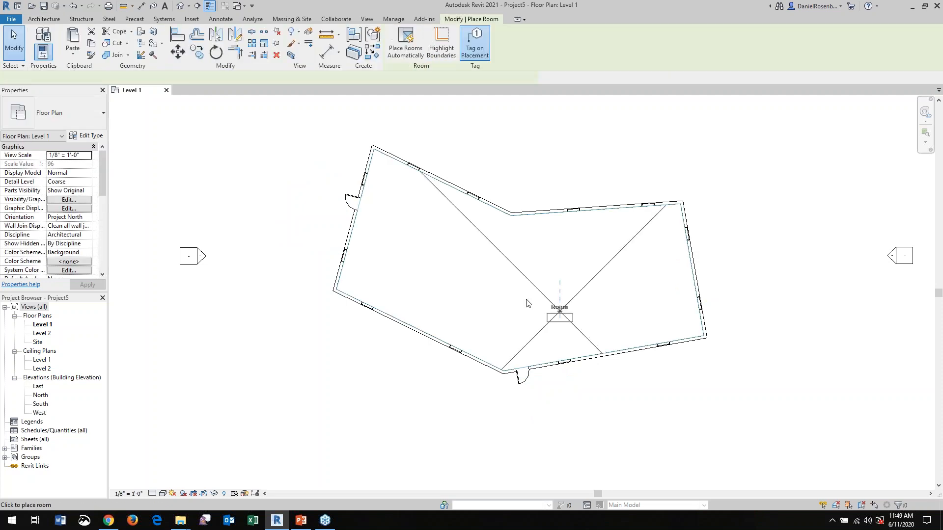
{"action": "left_click", "coordinate": [507, 282]}
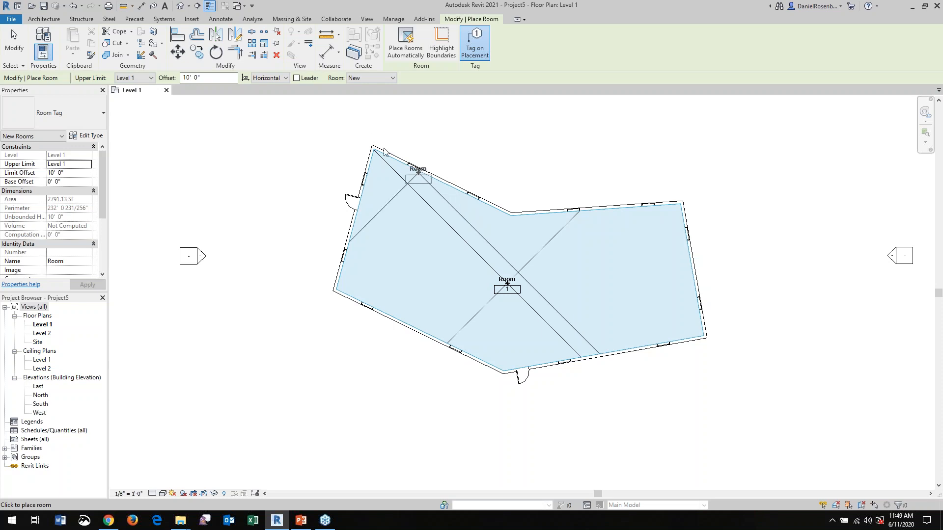
{"action": "key", "text": "Escape"}
{"action": "key", "text": "Escape"}
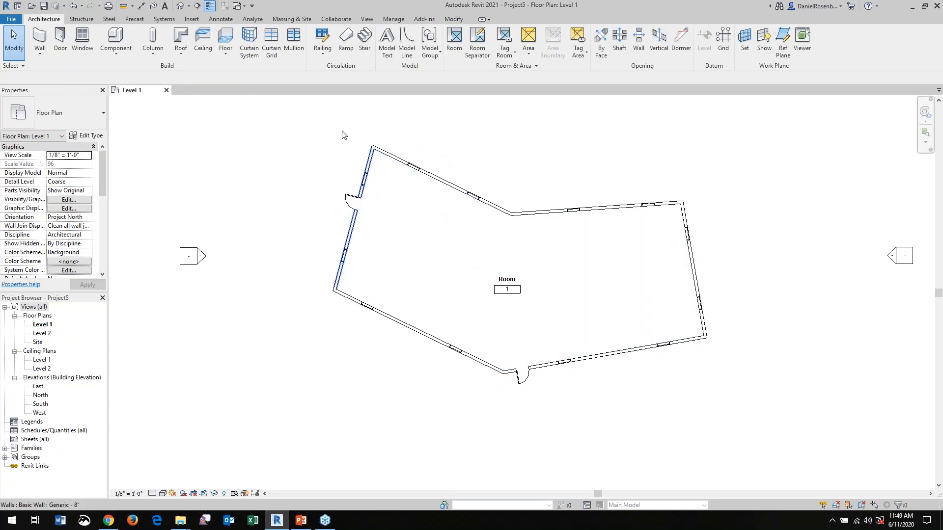
Place one 60" x 30" Desk component inside the room near the west wall.
{"action": "left_click", "coordinate": [119, 38]}
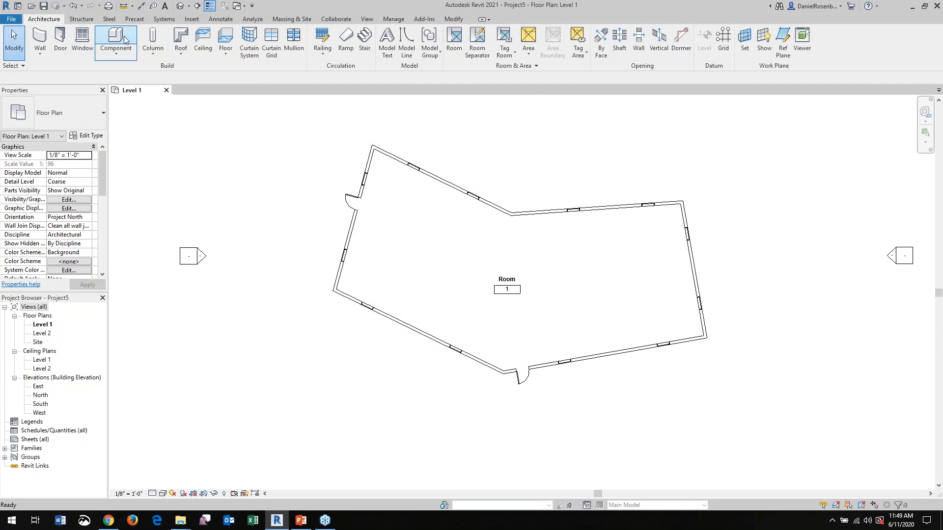
{"action": "left_click", "coordinate": [383, 244]}
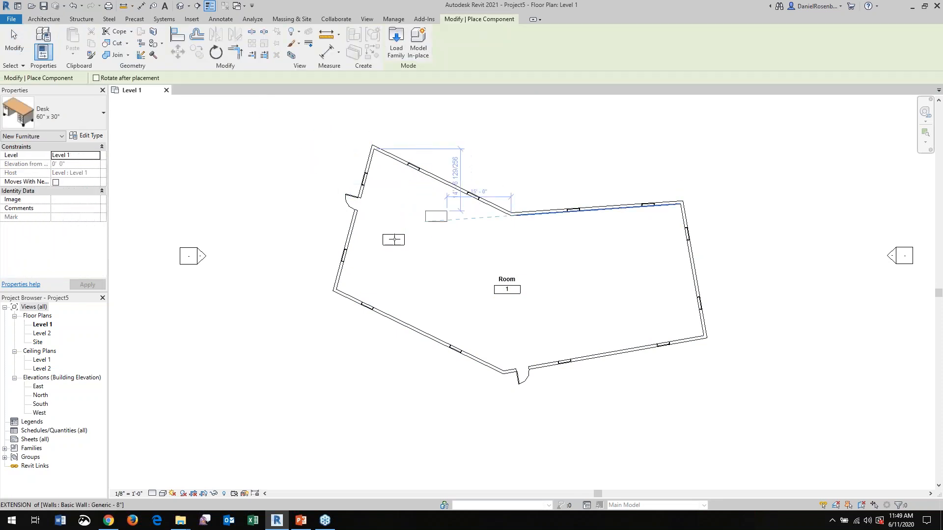
{"action": "key", "text": "Escape"}
Create a generative design study of the Workspace Layout type.
{"action": "scroll", "coordinate": [327, 378], "scroll_direction": "down", "scroll_amount": 1}
{"action": "scroll", "coordinate": [611, 288], "scroll_direction": "up", "scroll_amount": 1}
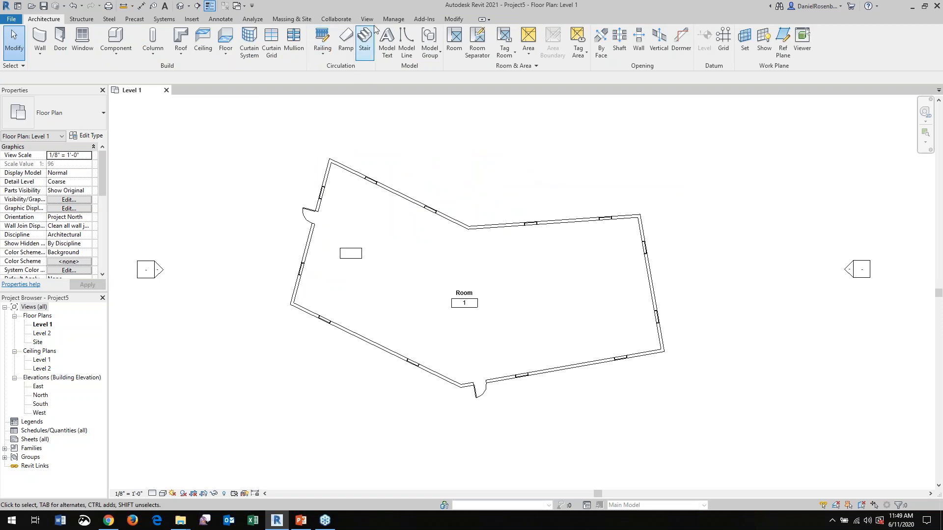
{"action": "left_click", "coordinate": [394, 20]}
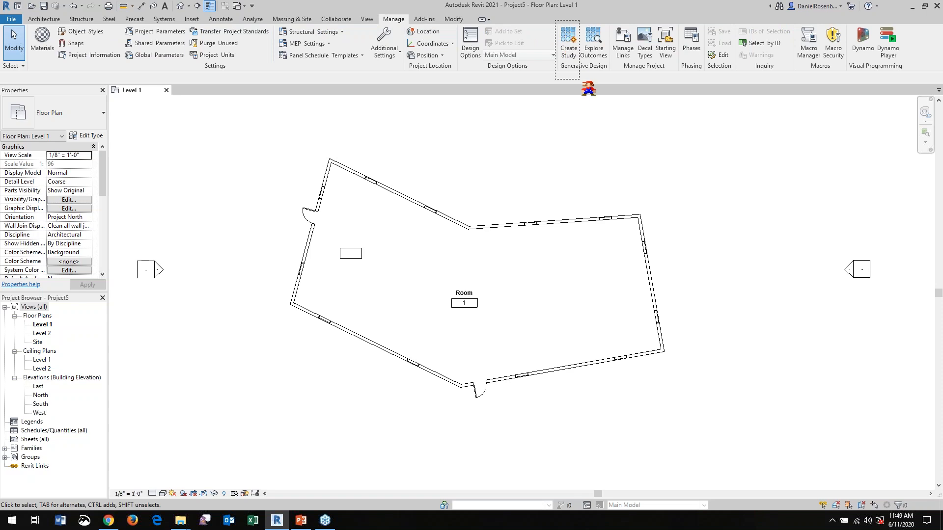
{"action": "left_click", "coordinate": [568, 44]}
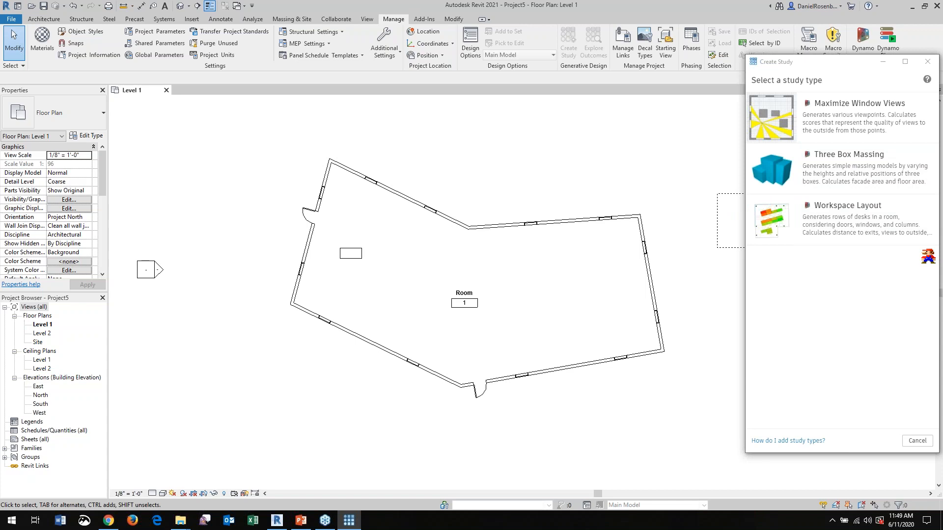
{"action": "left_click", "coordinate": [874, 221]}
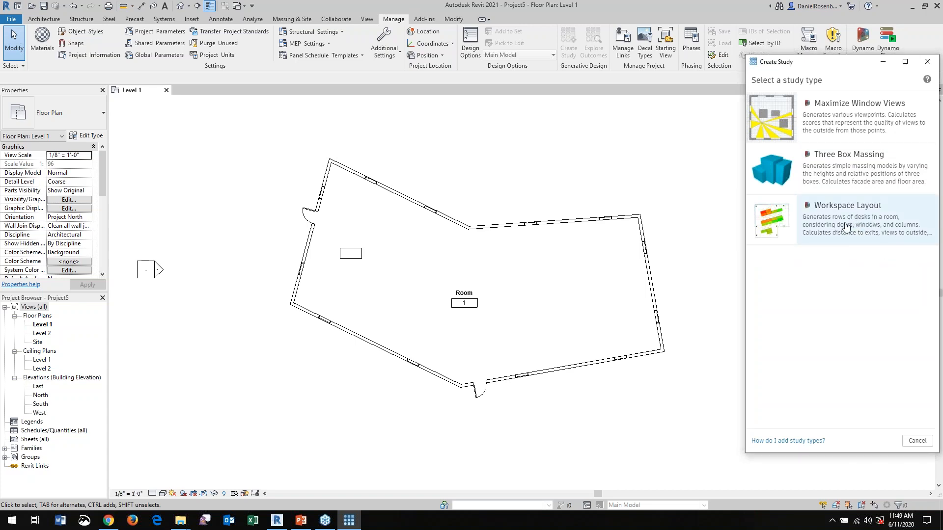
{"action": "left_click", "coordinate": [844, 227]}
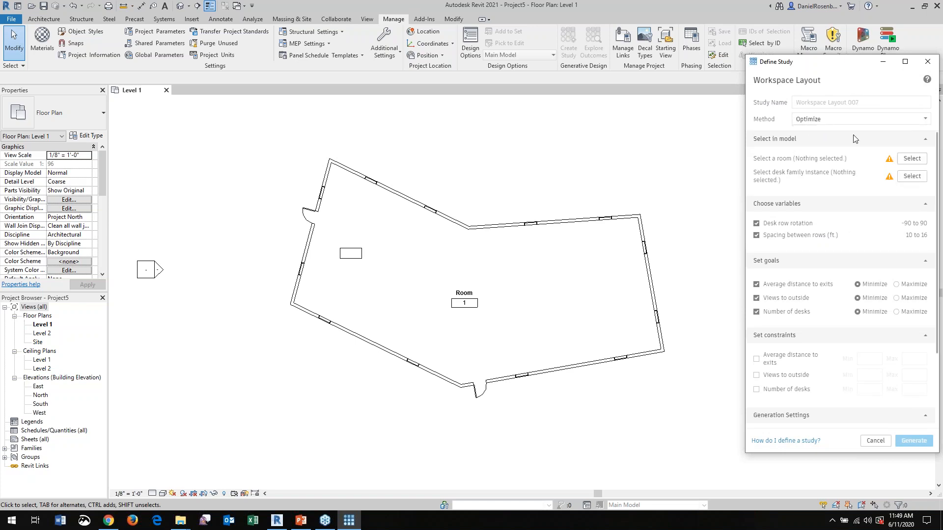
Assign the placed room and the desk in the floor plan as the study's room and desk family instance.
{"action": "left_click", "coordinate": [916, 160]}
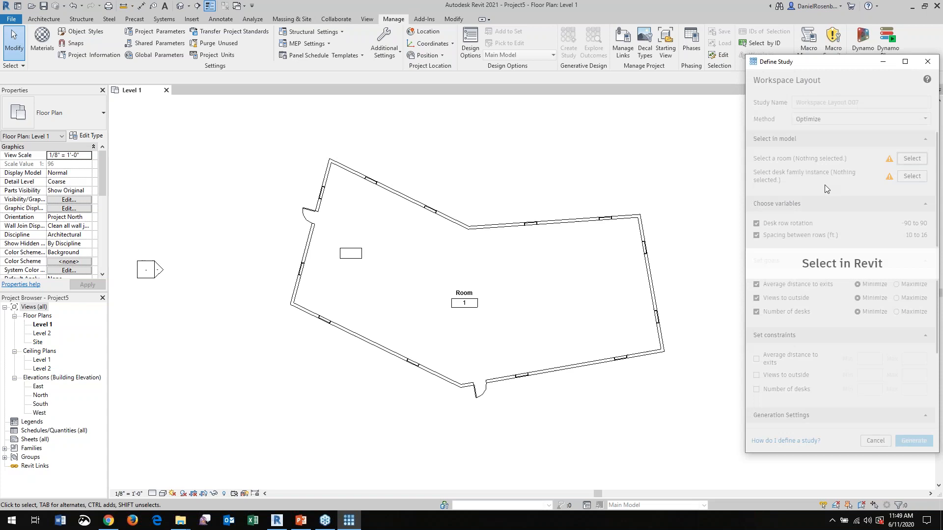
{"action": "left_click", "coordinate": [483, 282]}
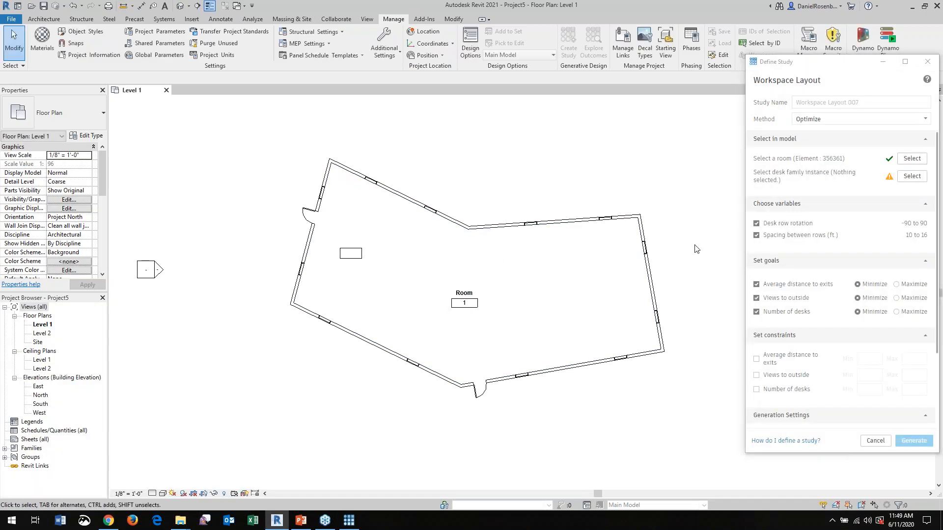
{"action": "left_click", "coordinate": [912, 177]}
{"action": "left_click", "coordinate": [356, 261]}
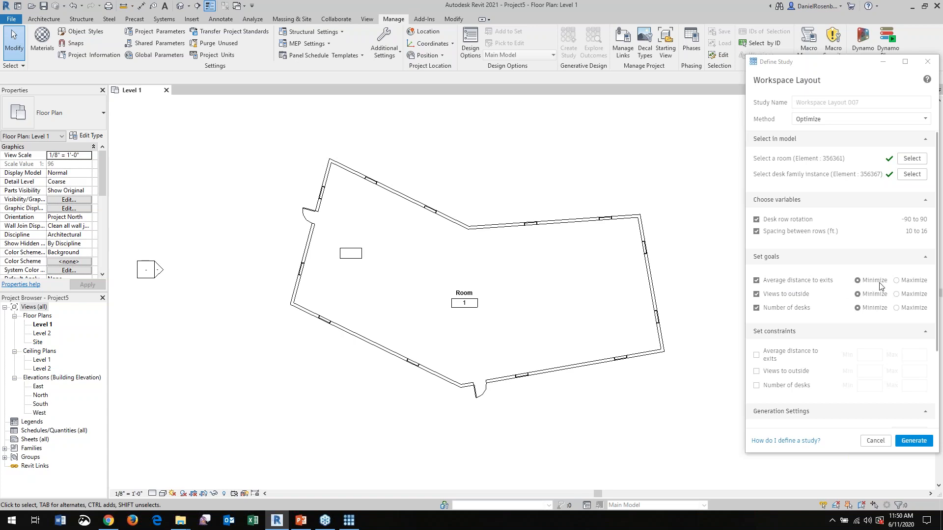
Set the study goals to maximize both Views to outside and Number of desks.
{"action": "left_click", "coordinate": [895, 295]}
{"action": "left_click", "coordinate": [896, 294]}
{"action": "left_click", "coordinate": [896, 308]}
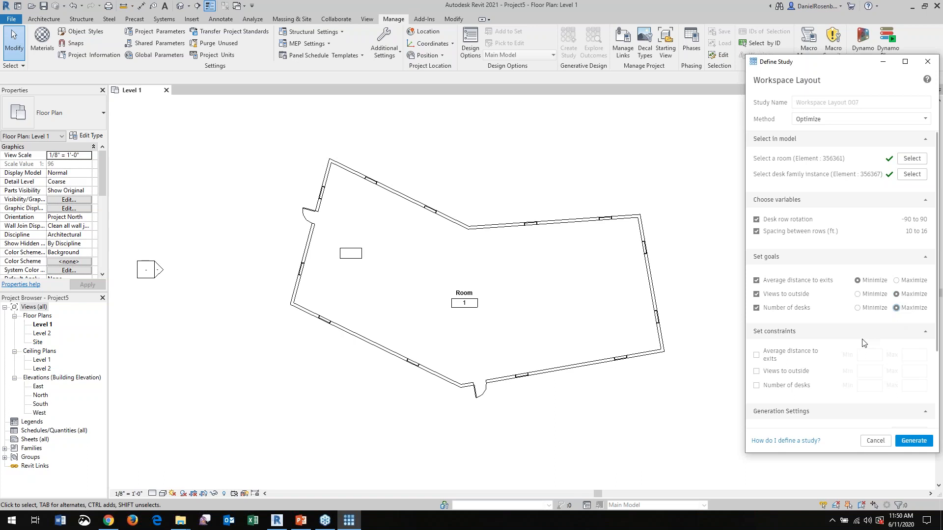
Constrain the number of desks to a minimum of 10 and a maximum of 50, and generate the study.
{"action": "left_click", "coordinate": [757, 385]}
{"action": "left_click", "coordinate": [867, 386]}
{"action": "type", "text": "10"}
{"action": "left_click", "coordinate": [909, 385]}
{"action": "type", "text": "5"}
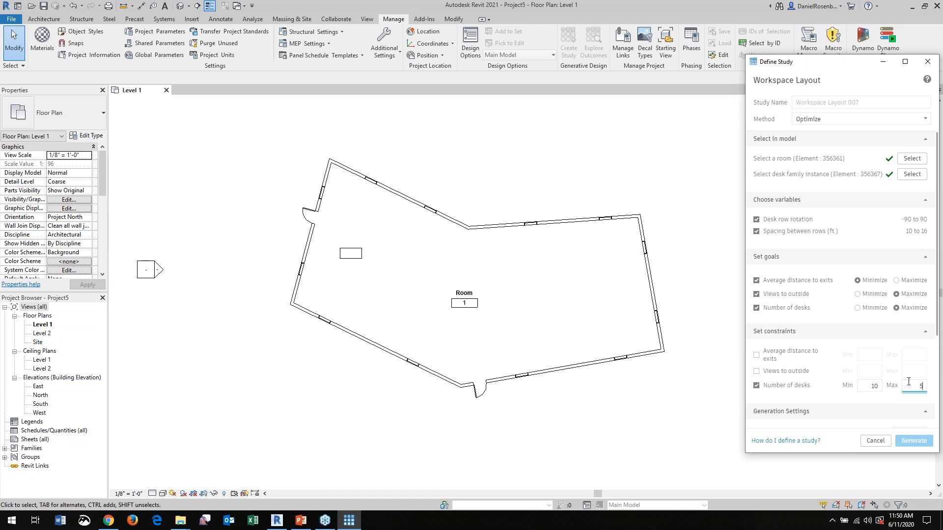
{"action": "type", "text": "0"}
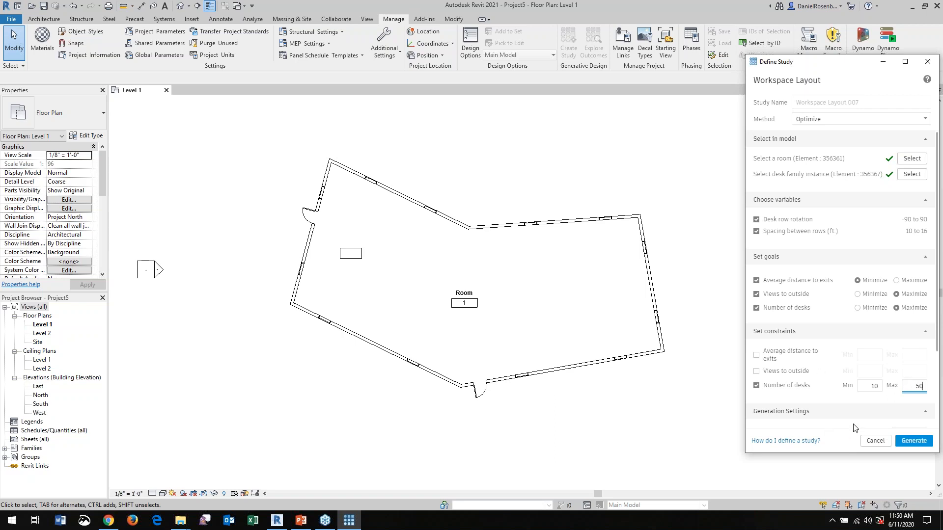
{"action": "left_click", "coordinate": [914, 441]}
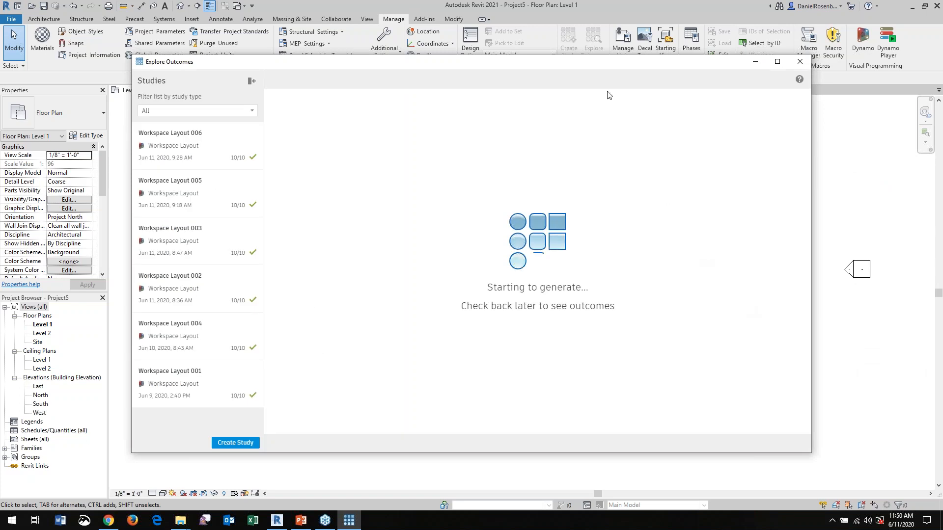
{"action": "left_click_drag", "start_coordinate": [555, 63], "coordinate": [562, 81]}
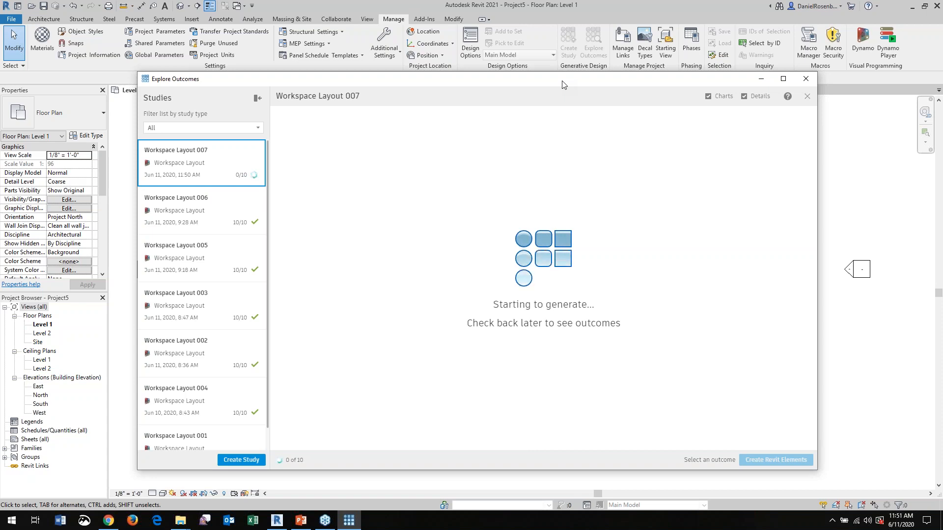
{"action": "left_click_drag", "start_coordinate": [546, 76], "coordinate": [542, 74]}
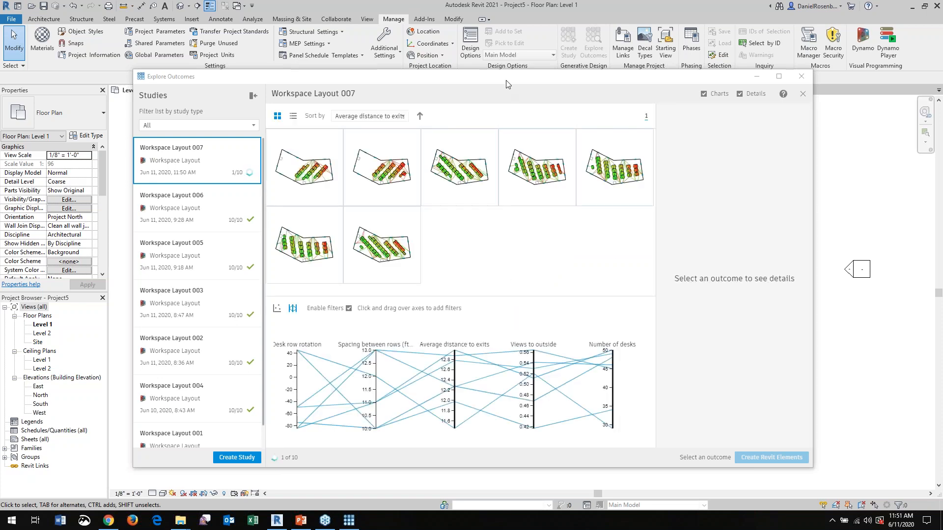
{"action": "left_click_drag", "start_coordinate": [505, 81], "coordinate": [547, 44]}
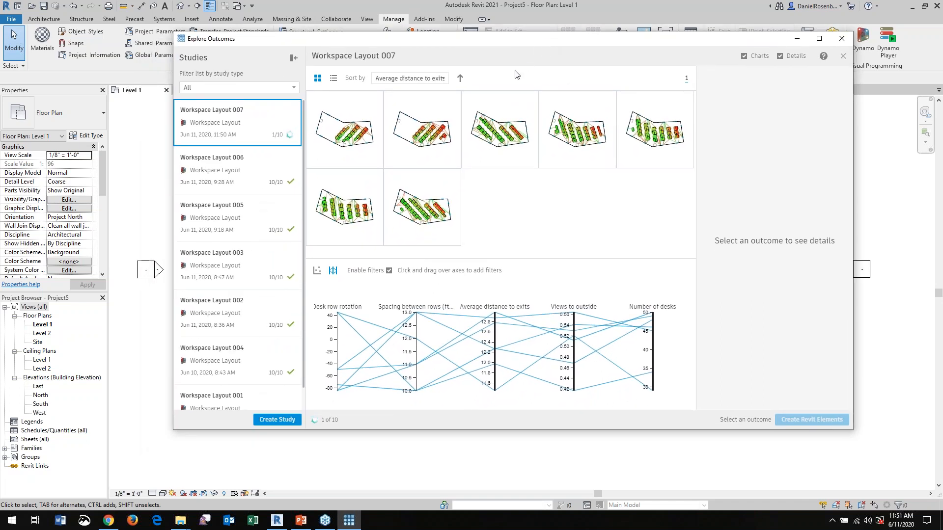
{"action": "left_click_drag", "start_coordinate": [474, 47], "coordinate": [467, 44]}
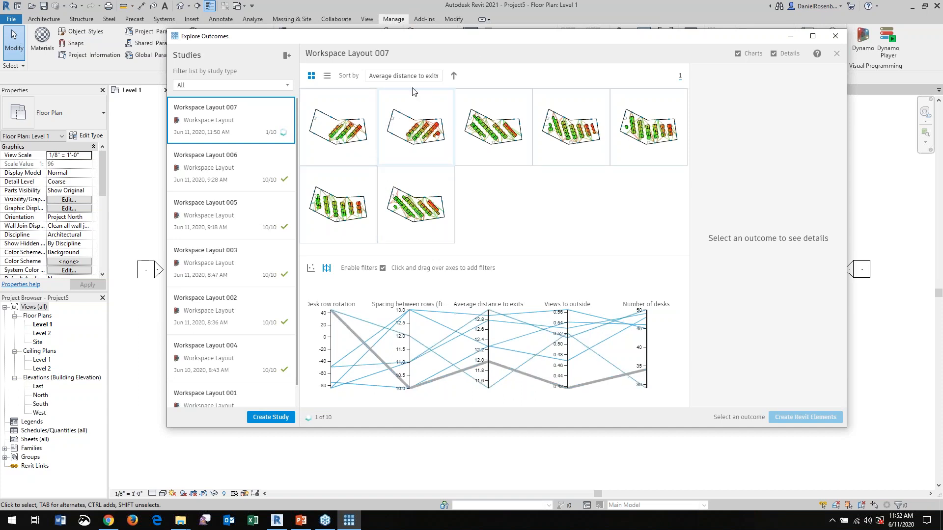
Sort the Workspace Layout 007 outcomes by number of desks in descending order.
{"action": "left_click", "coordinate": [437, 80]}
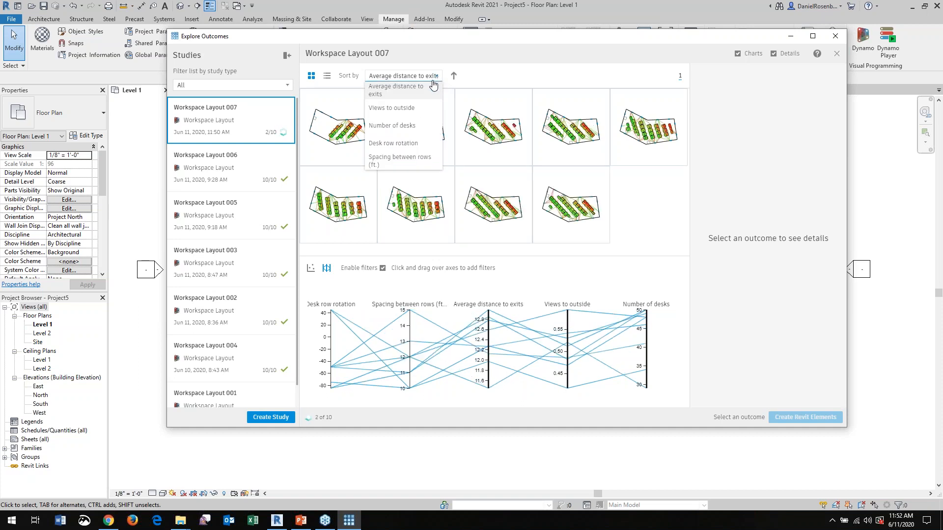
{"action": "left_click", "coordinate": [415, 126]}
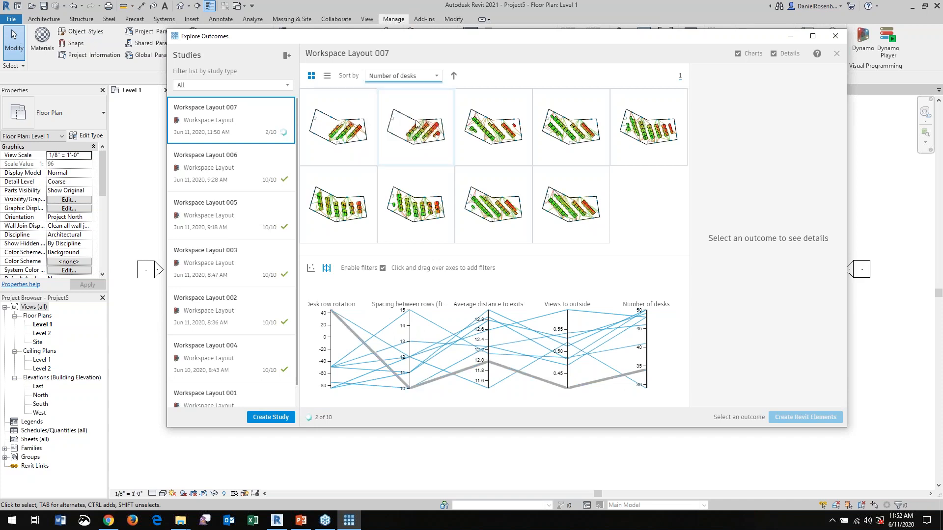
{"action": "left_click", "coordinate": [454, 79]}
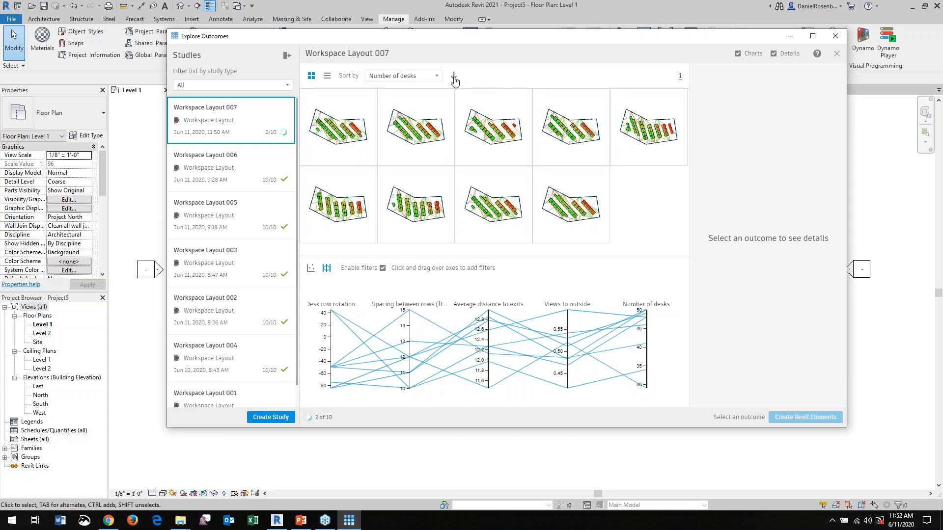
Compare several generated desk layouts, examining each outcome's distance to exits, views to outside, desk count, row rotation and spacing.
{"action": "left_click", "coordinate": [344, 138]}
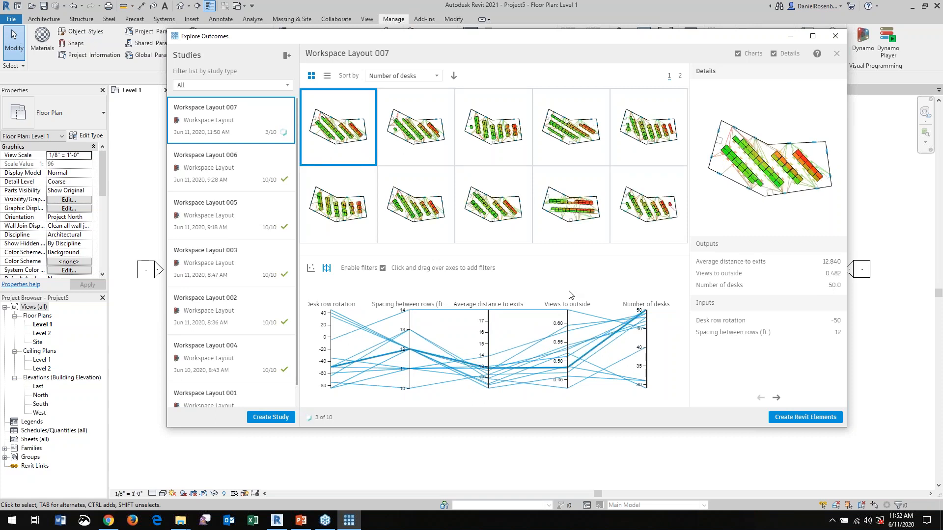
{"action": "left_click", "coordinate": [409, 137]}
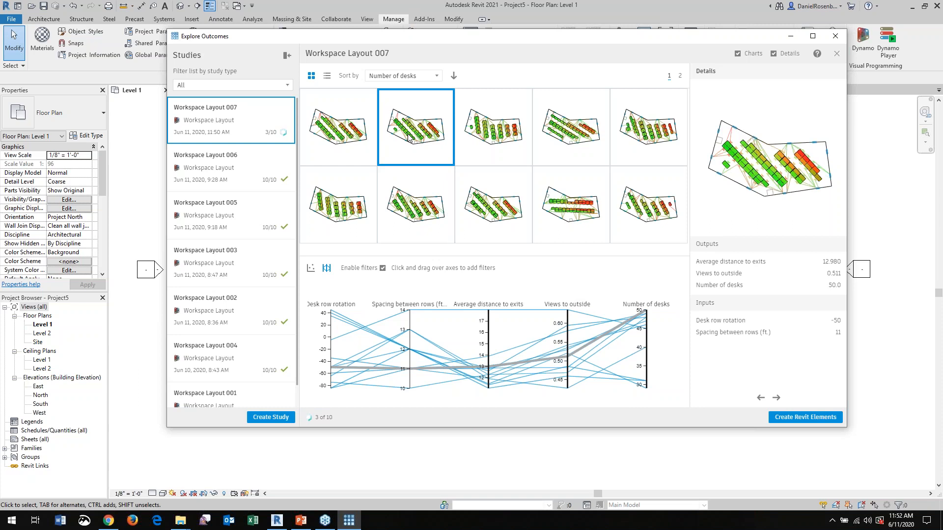
{"action": "mouse_move", "coordinate": [275, 132]}
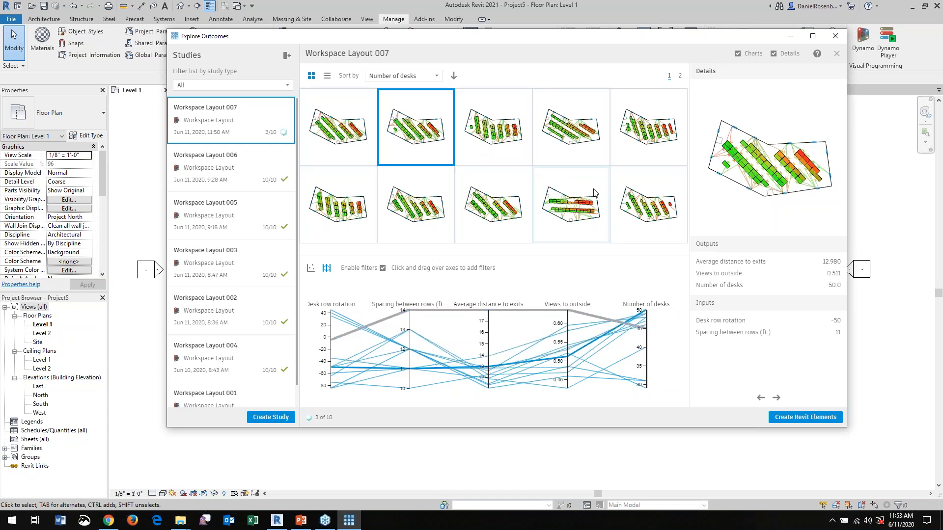
{"action": "left_click", "coordinate": [576, 206]}
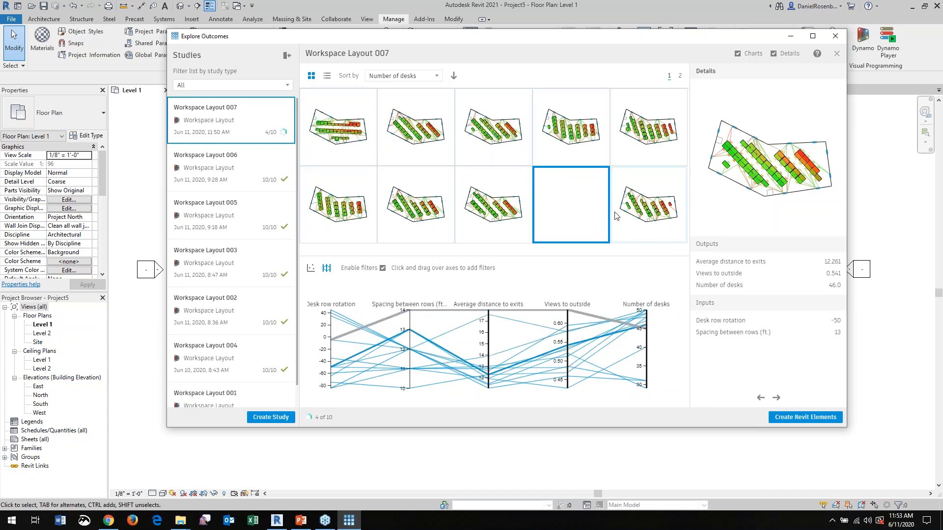
{"action": "left_click", "coordinate": [345, 132]}
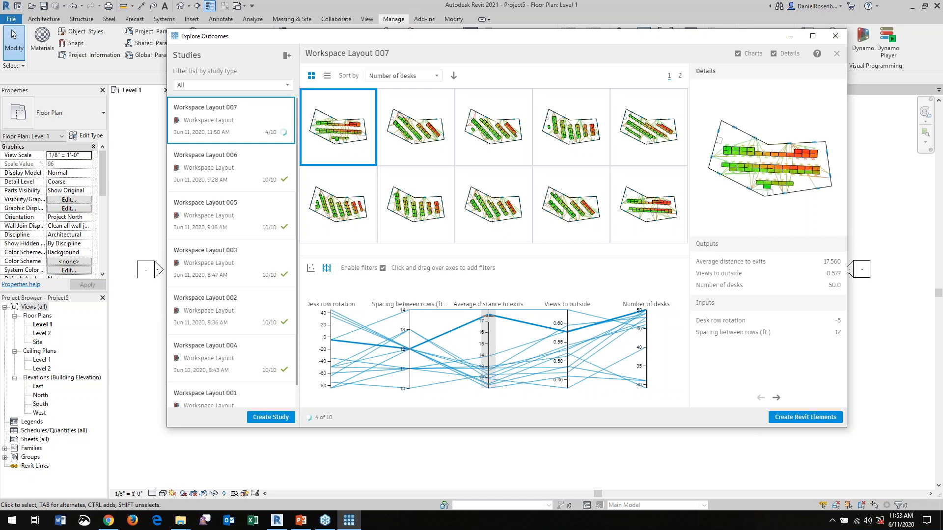
{"action": "left_click", "coordinate": [421, 129]}
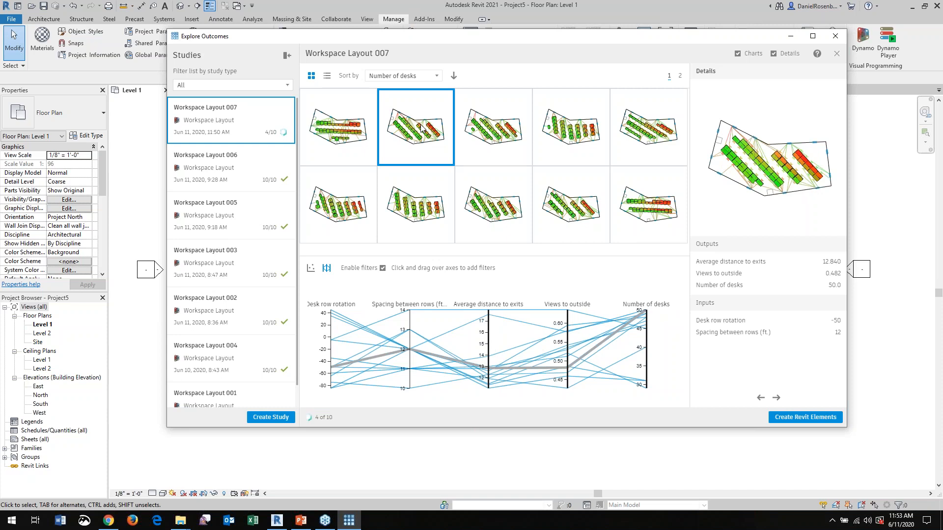
{"action": "left_click", "coordinate": [489, 136]}
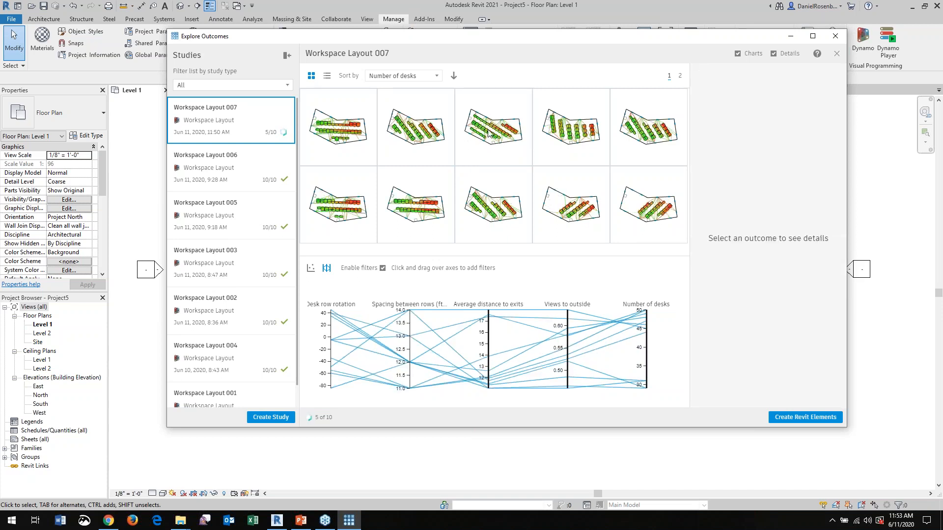
{"action": "left_click", "coordinate": [491, 132]}
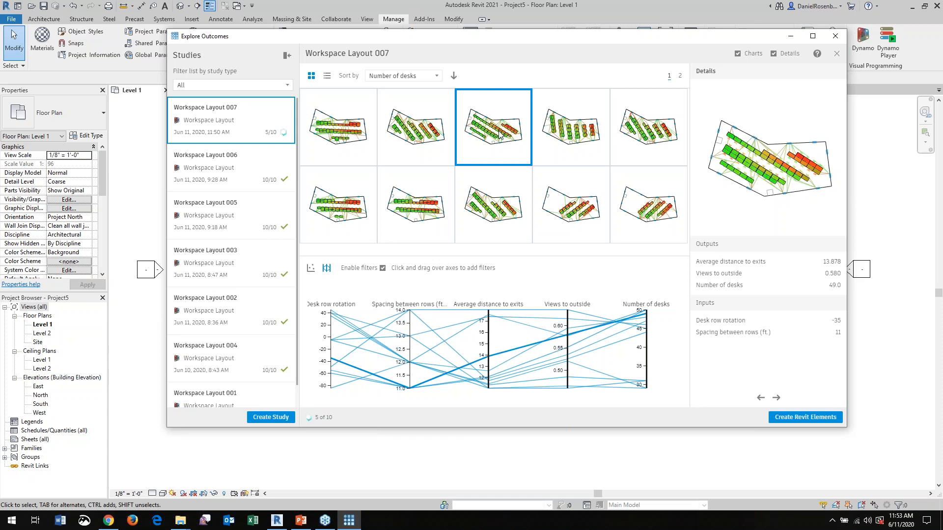
{"action": "left_click", "coordinate": [573, 133]}
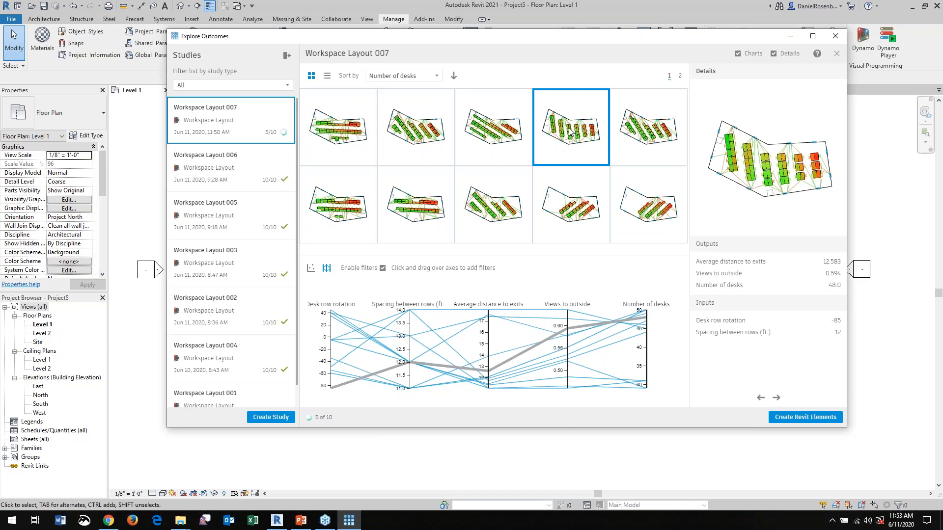
{"action": "left_click", "coordinate": [417, 127]}
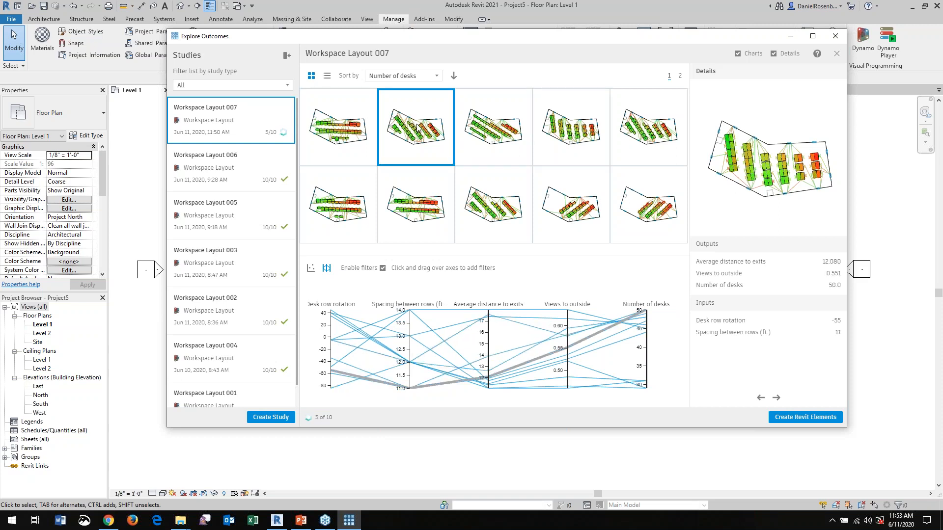
{"action": "left_click", "coordinate": [347, 212]}
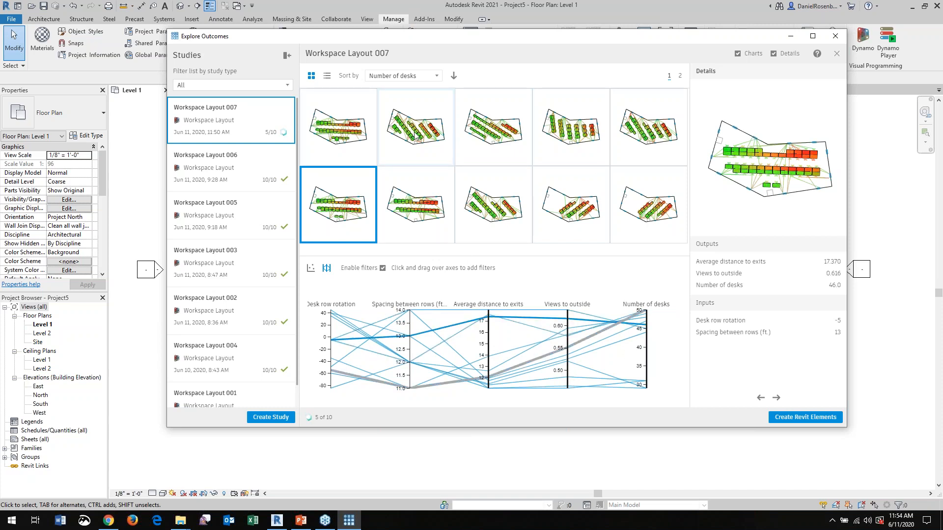
{"action": "left_click", "coordinate": [503, 139]}
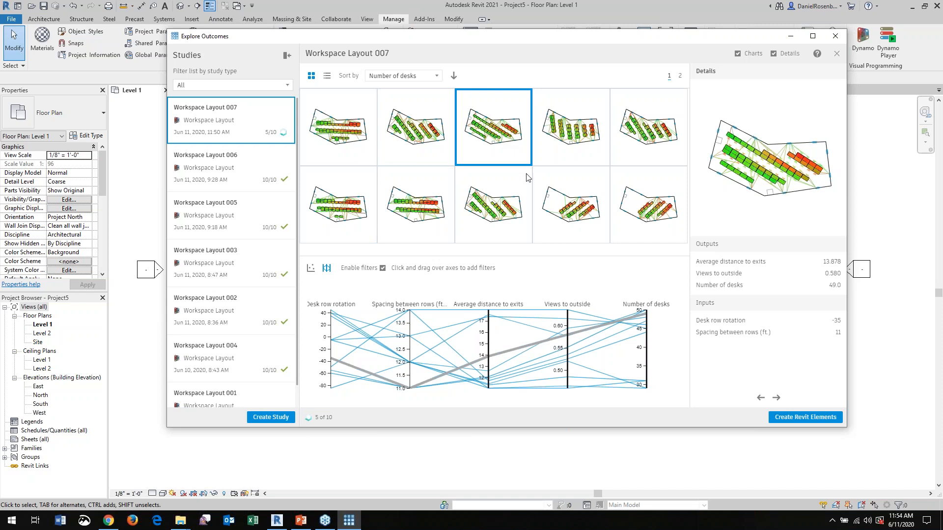
{"action": "left_click", "coordinate": [503, 141]}
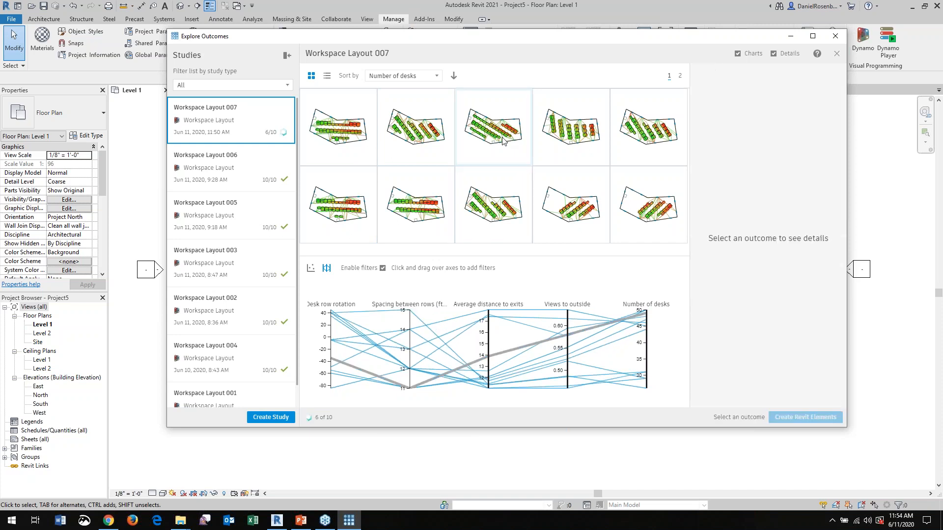
Create Revit elements from the outcome with -35 desk row rotation and 11 ft row spacing, and return to the floor plan.
{"action": "left_click", "coordinate": [494, 130]}
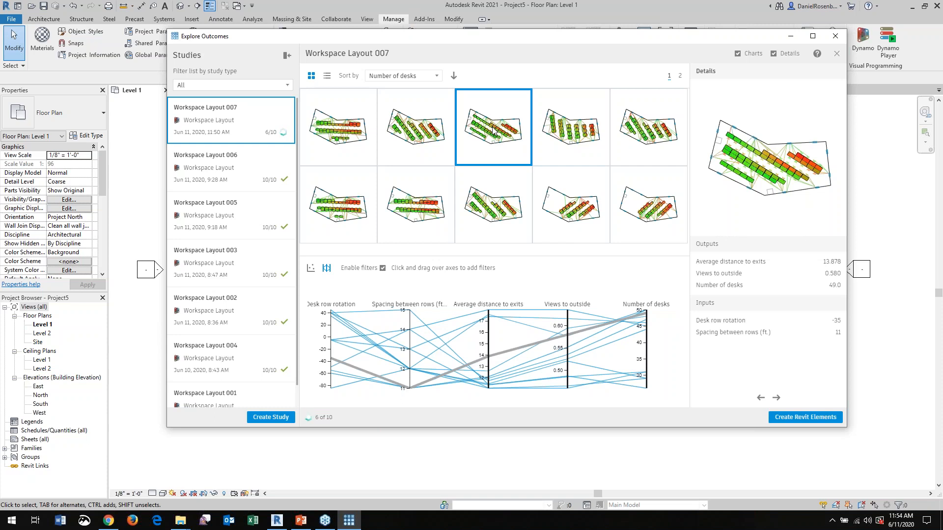
{"action": "left_click", "coordinate": [786, 421]}
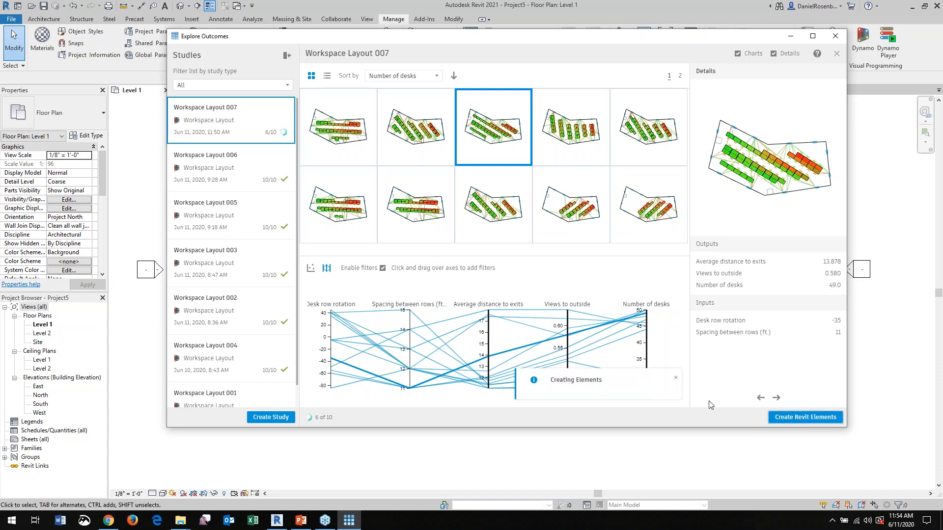
{"action": "left_click", "coordinate": [790, 36]}
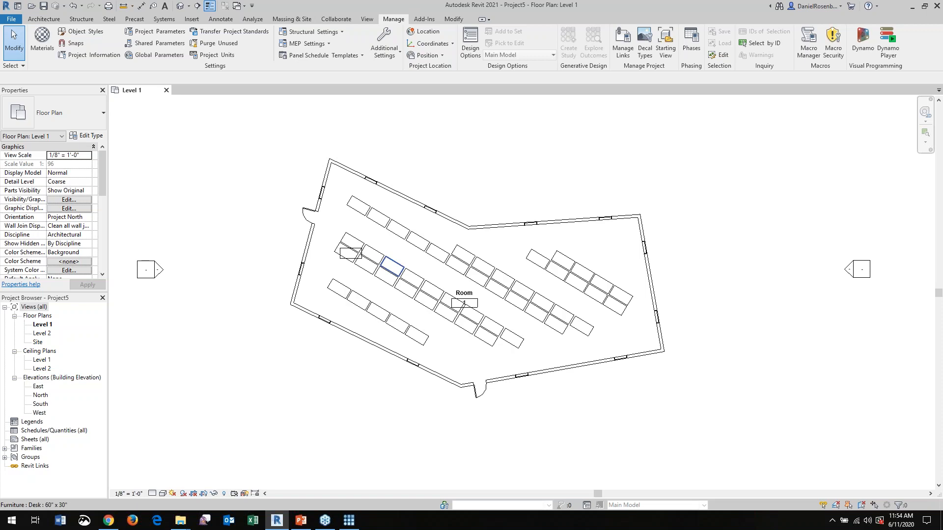
Delete the original horizontal desk that overlaps the west end of the generated desk rows.
{"action": "left_click", "coordinate": [344, 261]}
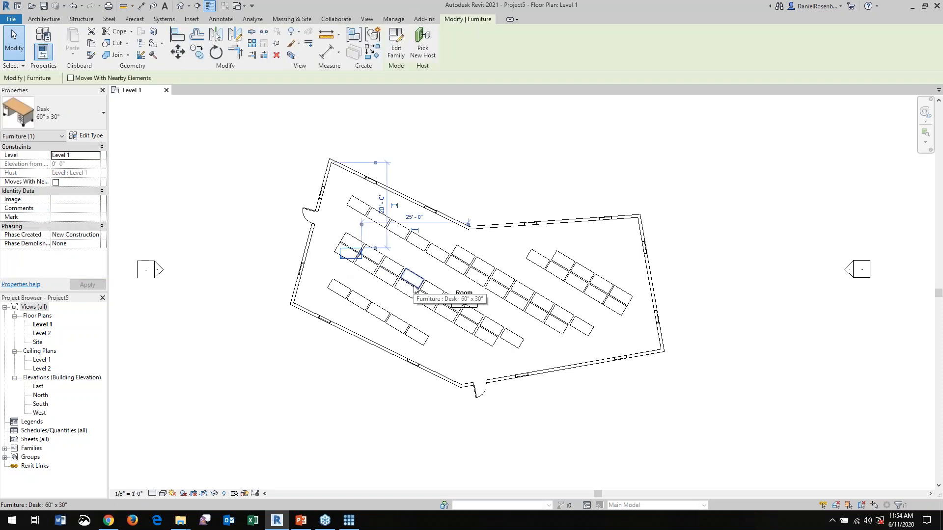
{"action": "key", "text": "Escape"}
{"action": "scroll", "coordinate": [378, 255], "scroll_direction": "up", "scroll_amount": 1}
{"action": "scroll", "coordinate": [378, 256], "scroll_direction": "up", "scroll_amount": 1}
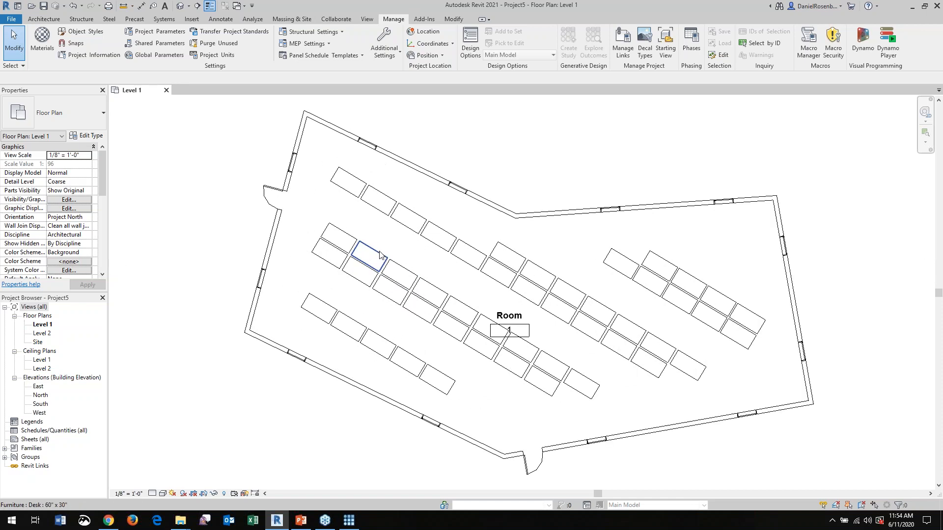
{"action": "scroll", "coordinate": [391, 299], "scroll_direction": "down", "scroll_amount": 2}
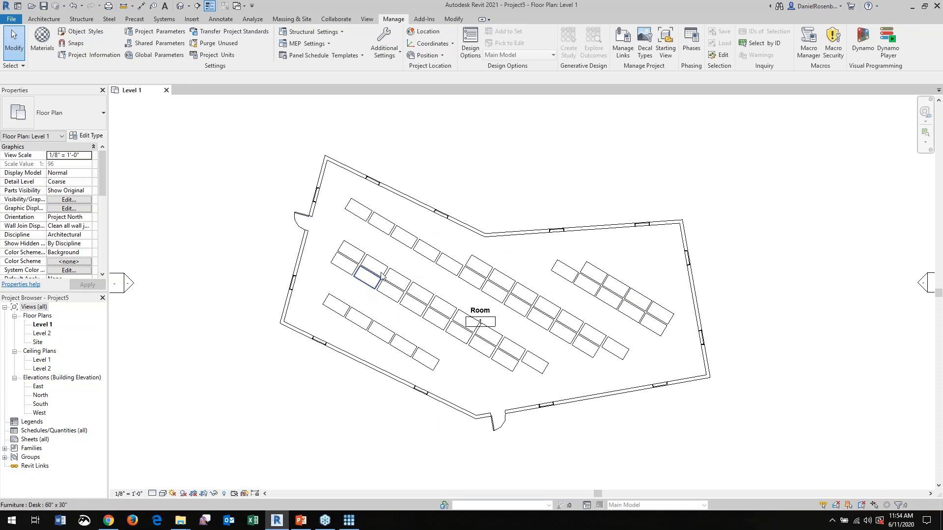
{"action": "scroll", "coordinate": [461, 271], "scroll_direction": "down", "scroll_amount": 1}
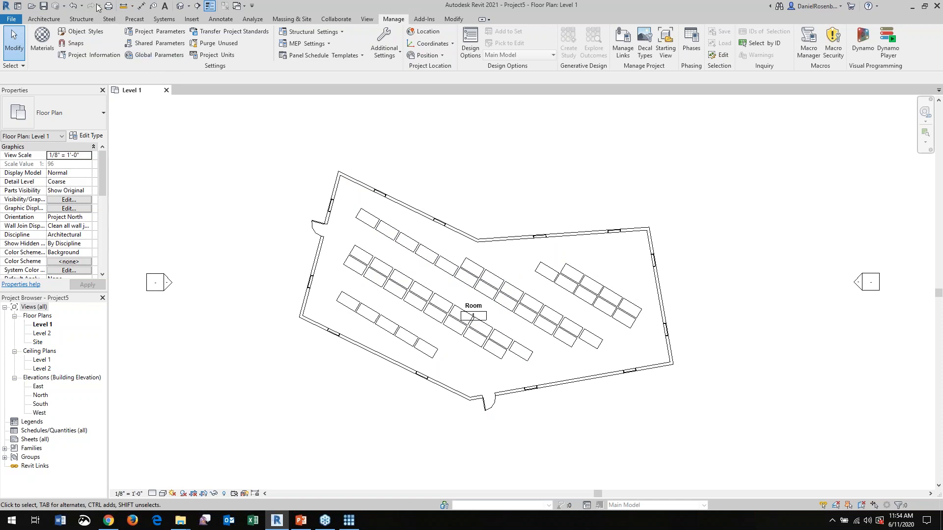
Open the default 3D view with the Shaded visual style and inspect the furnished room from several angles.
{"action": "left_click", "coordinate": [180, 5]}
{"action": "scroll", "coordinate": [545, 304], "scroll_direction": "up", "scroll_amount": 5}
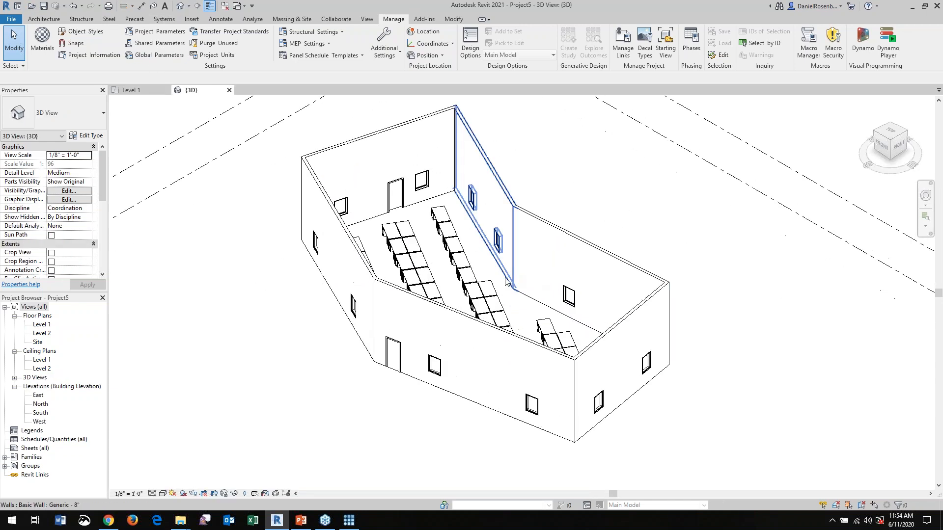
{"action": "key", "text": "s"}
{"action": "key", "text": "d"}
{"action": "scroll", "coordinate": [392, 304], "scroll_direction": "up", "scroll_amount": 2}
{"action": "middle_click_drag", "start_coordinate": [397, 305], "coordinate": [769, 354], "text": "shift"}
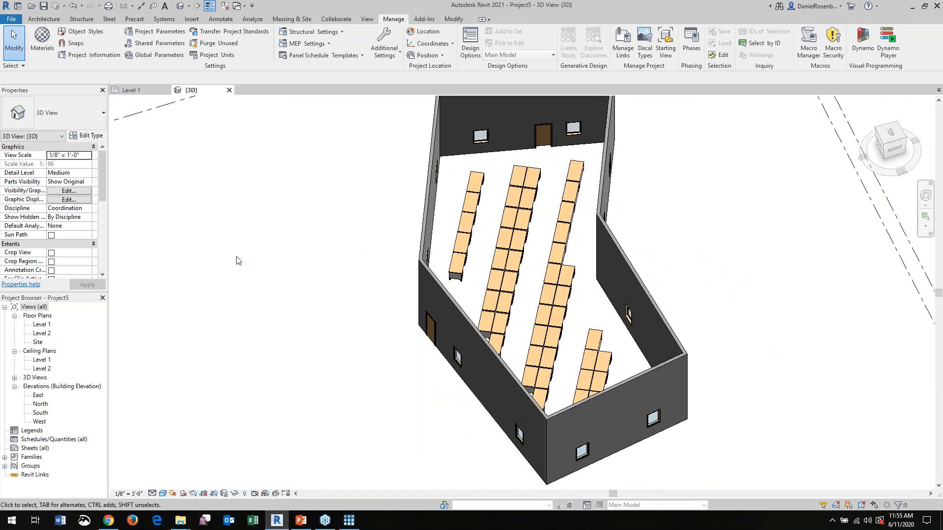
{"action": "middle_click_drag", "start_coordinate": [284, 326], "coordinate": [295, 248], "text": "shift"}
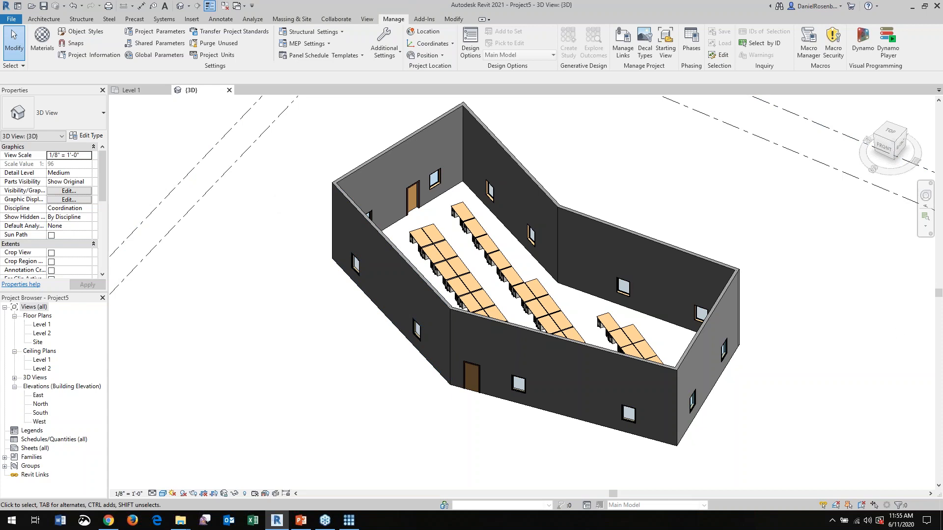
{"action": "middle_click_drag", "start_coordinate": [563, 326], "coordinate": [579, 329], "text": "shift"}
Review the Workspace Layout 007 study's outcomes once more and switch to the PowerPoint closing slide.
{"action": "left_click", "coordinate": [348, 520]}
{"action": "left_click_drag", "start_coordinate": [570, 44], "coordinate": [525, 59]}
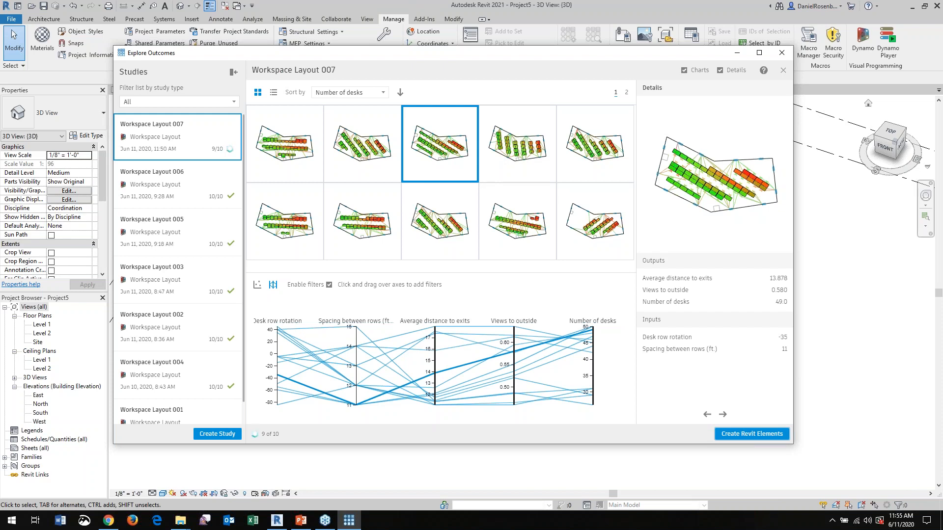
{"action": "left_click", "coordinate": [737, 53]}
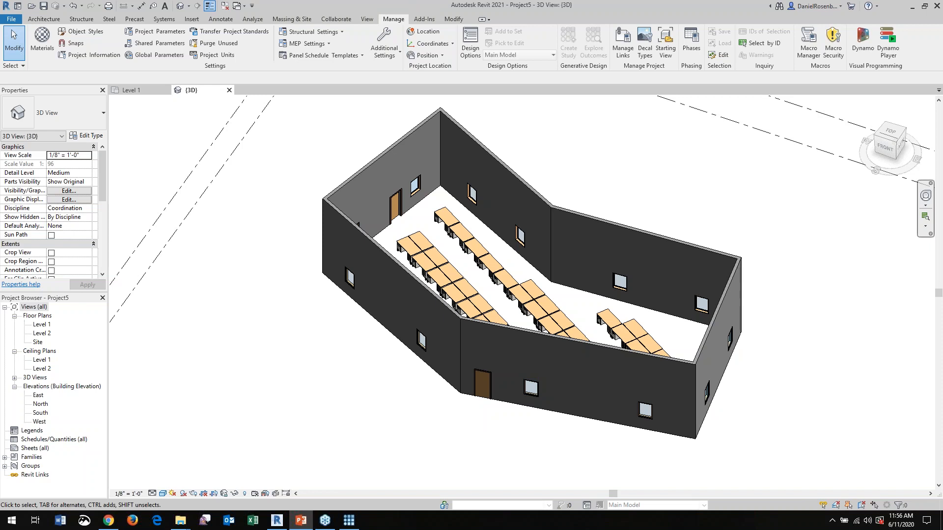
{"action": "left_click", "coordinate": [300, 520]}
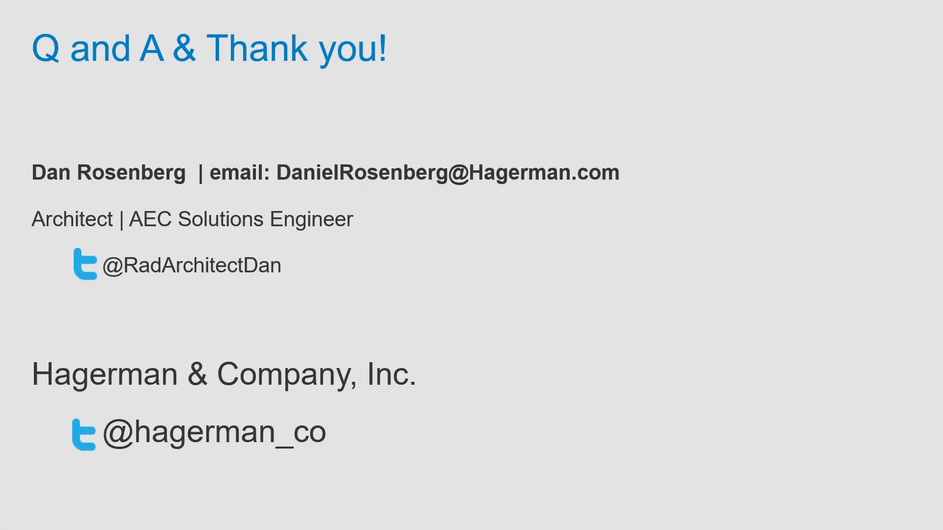